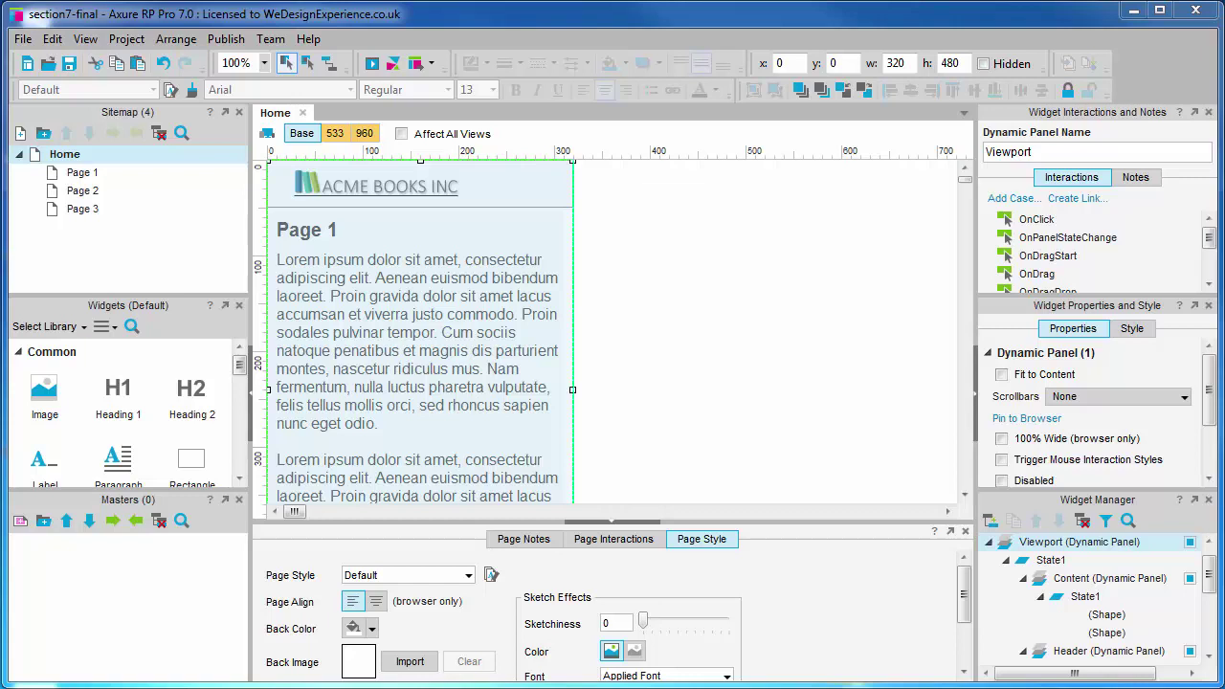
Open the Content dynamic panel's states and rename State1 to Page 1
double_click(431, 292)
double_click(503, 276)
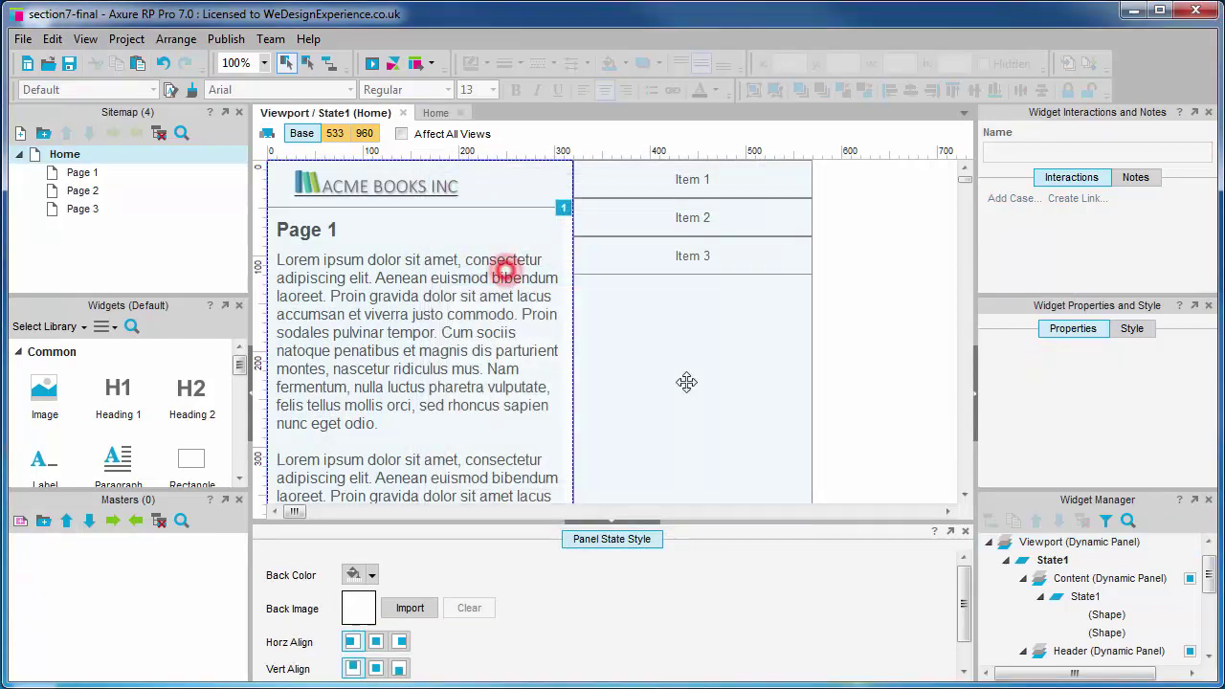
click(469, 340)
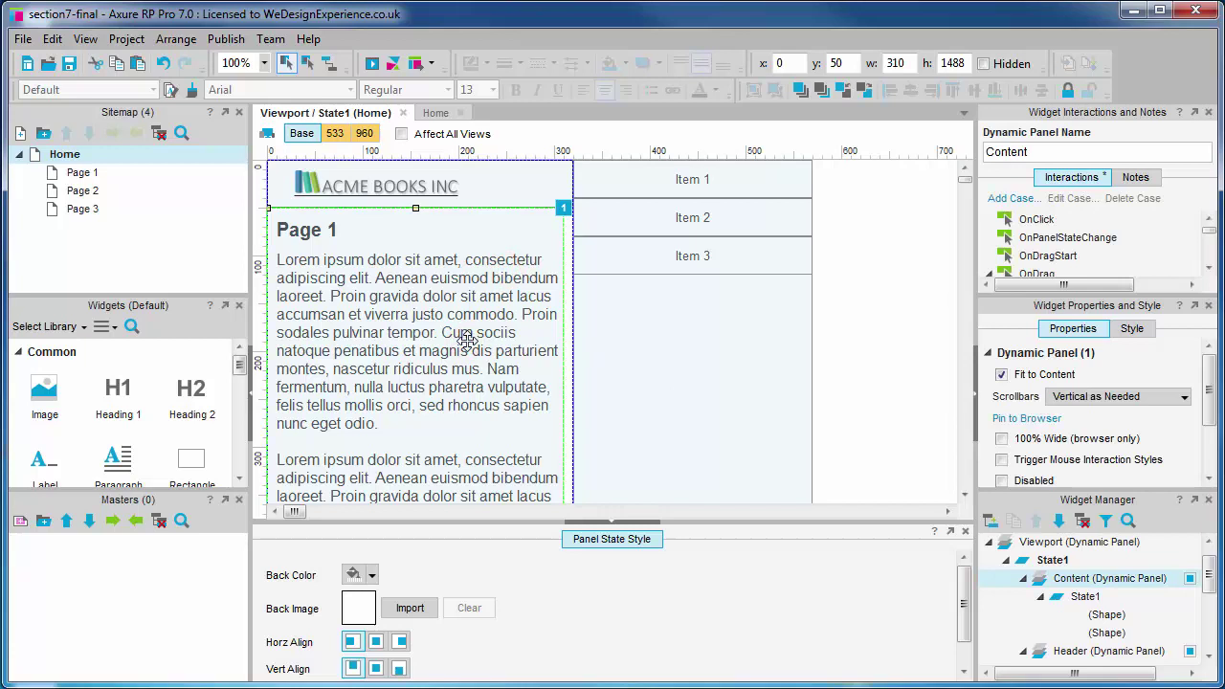
double_click(467, 340)
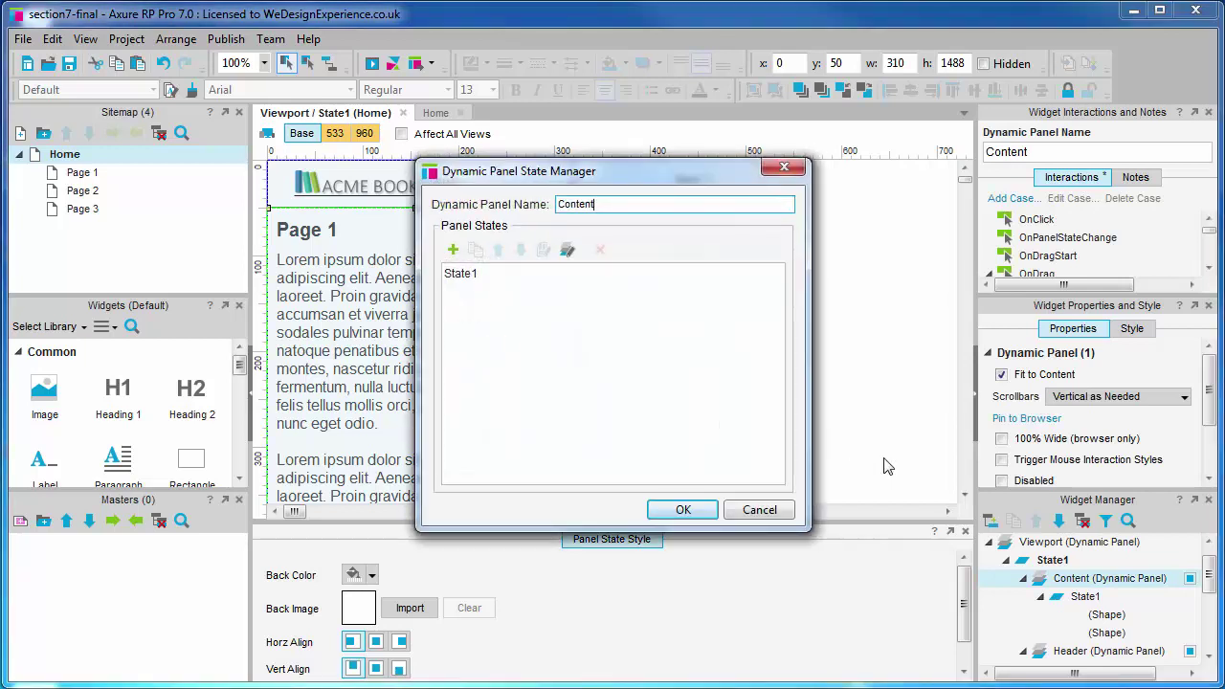
click(594, 278)
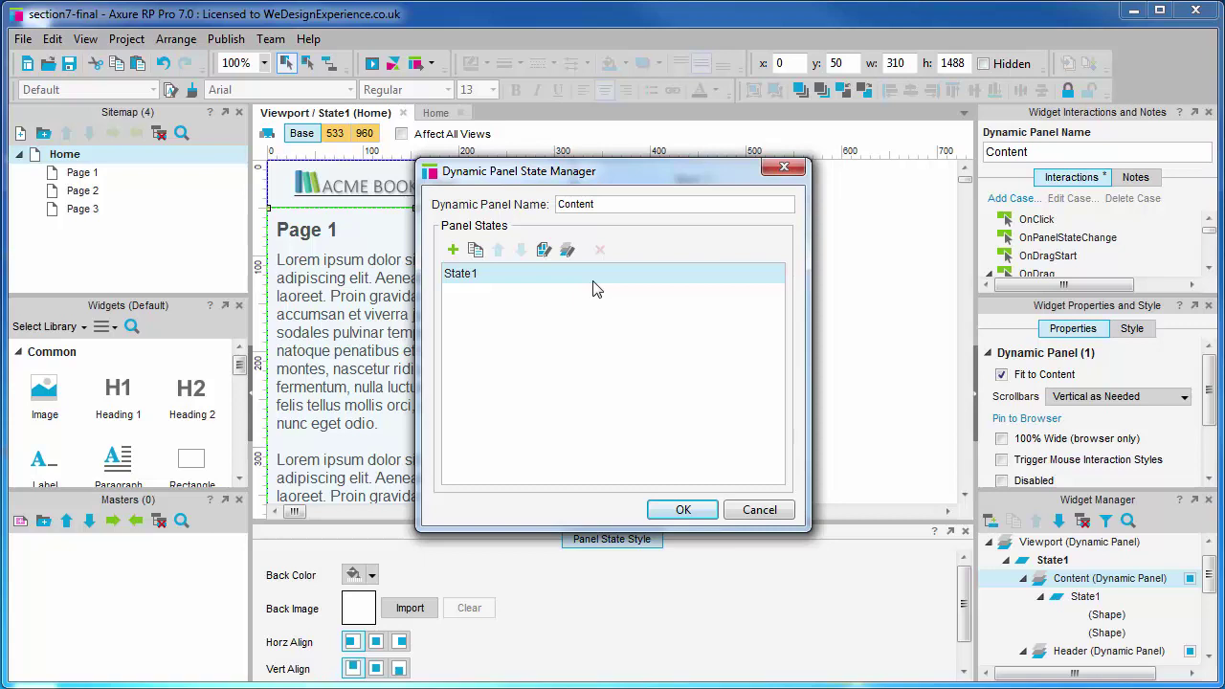
click(579, 287)
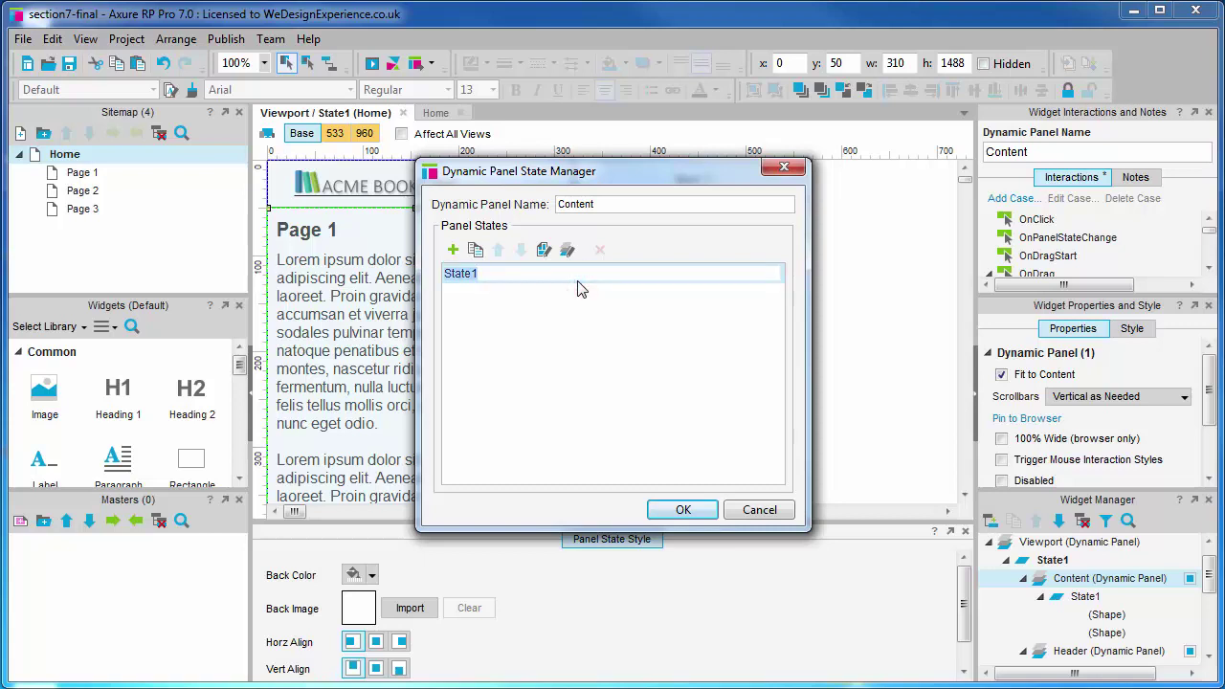
text(P)
click(560, 300)
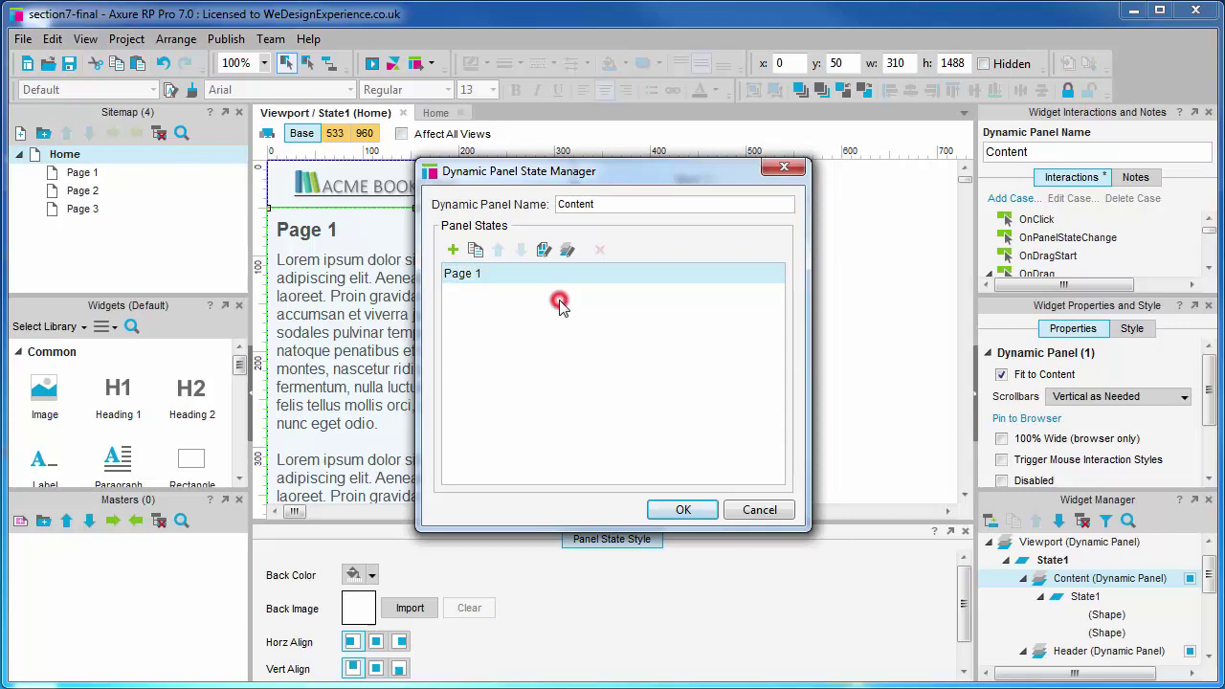
Add two more Content panel states named Page 2 and Page 3
click(453, 250)
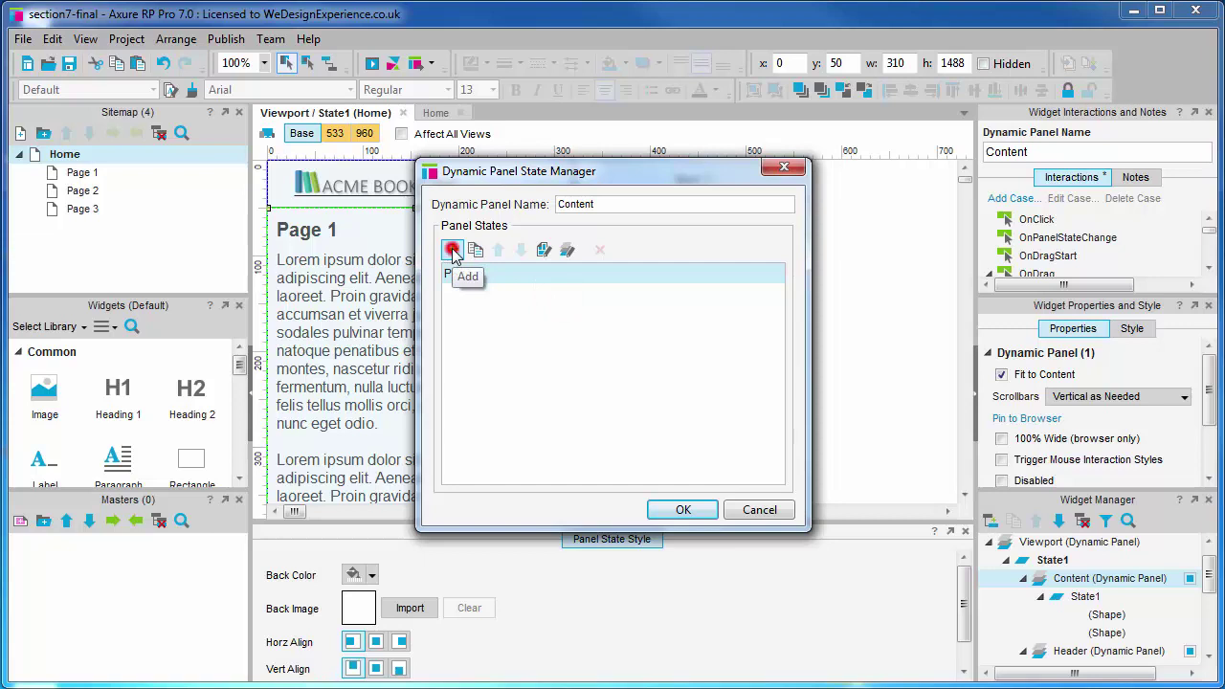
text(Pa)
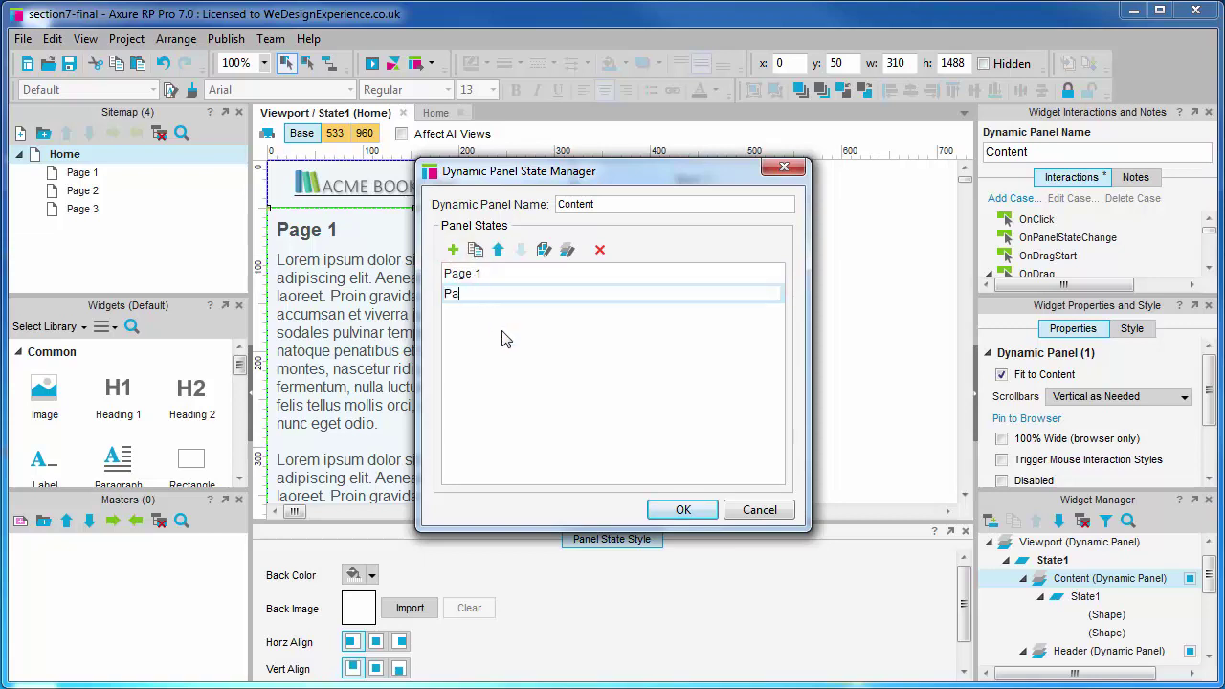
text(ge 2)
click(452, 250)
text(Page 3)
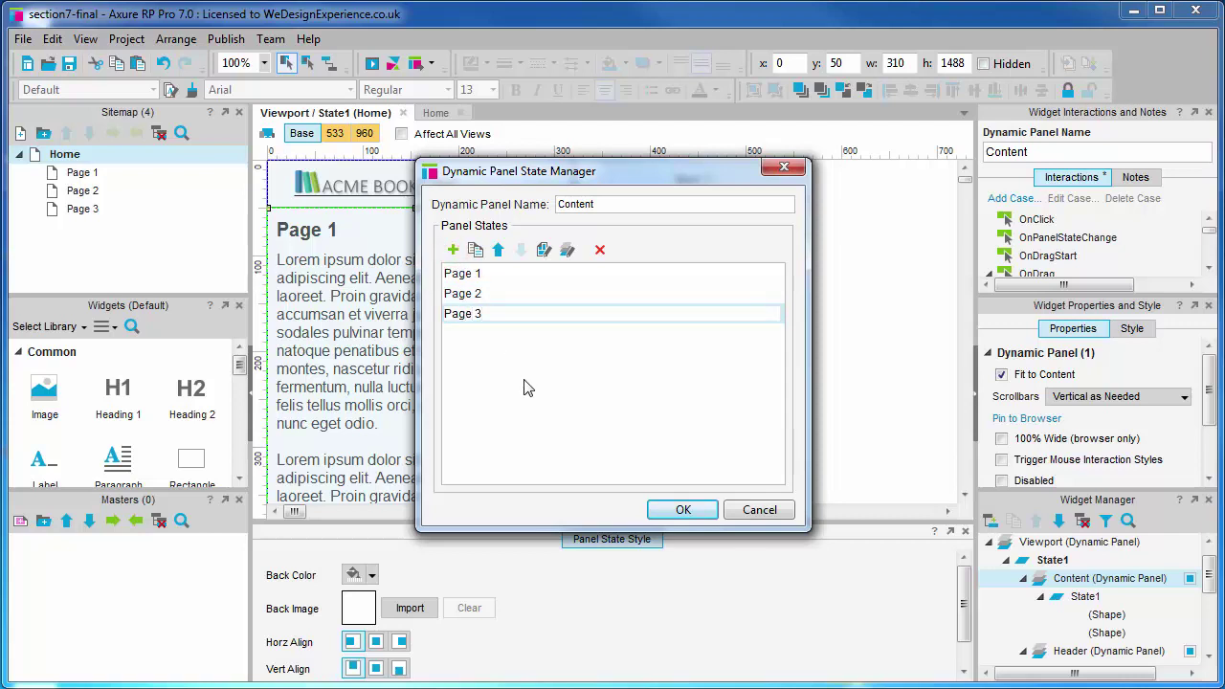
key(Return)
Copy the heading and paragraph shapes from the Page 1 state
double_click(469, 275)
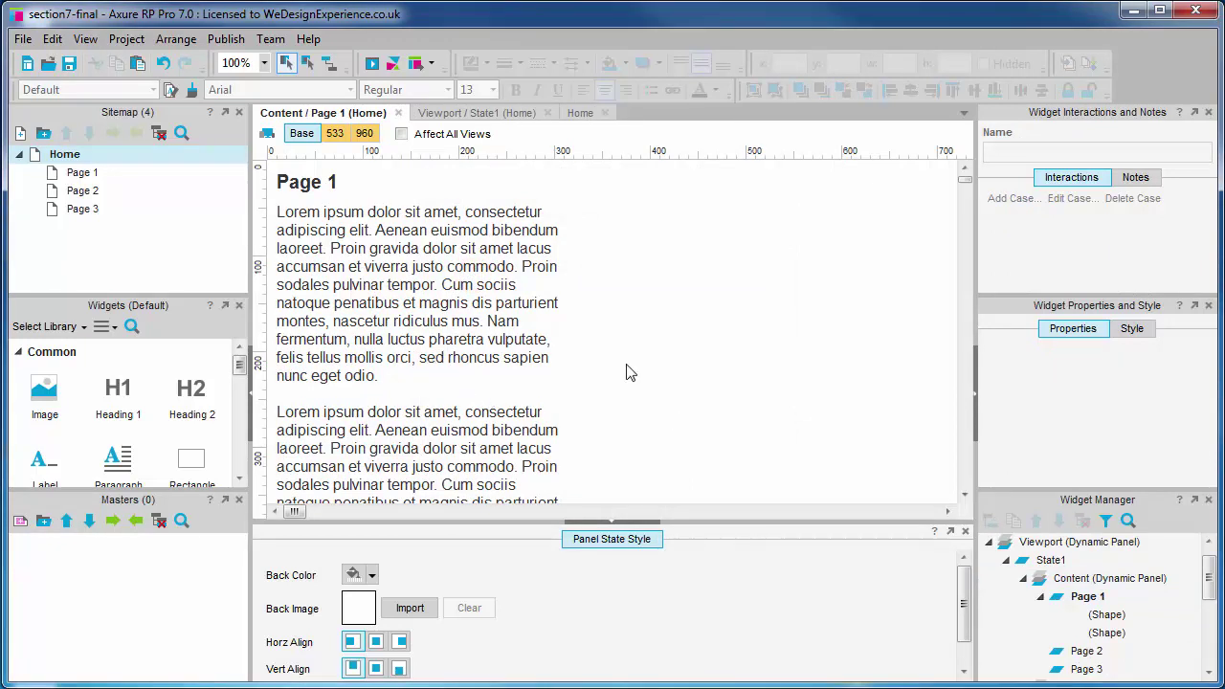
key(ctrl+a)
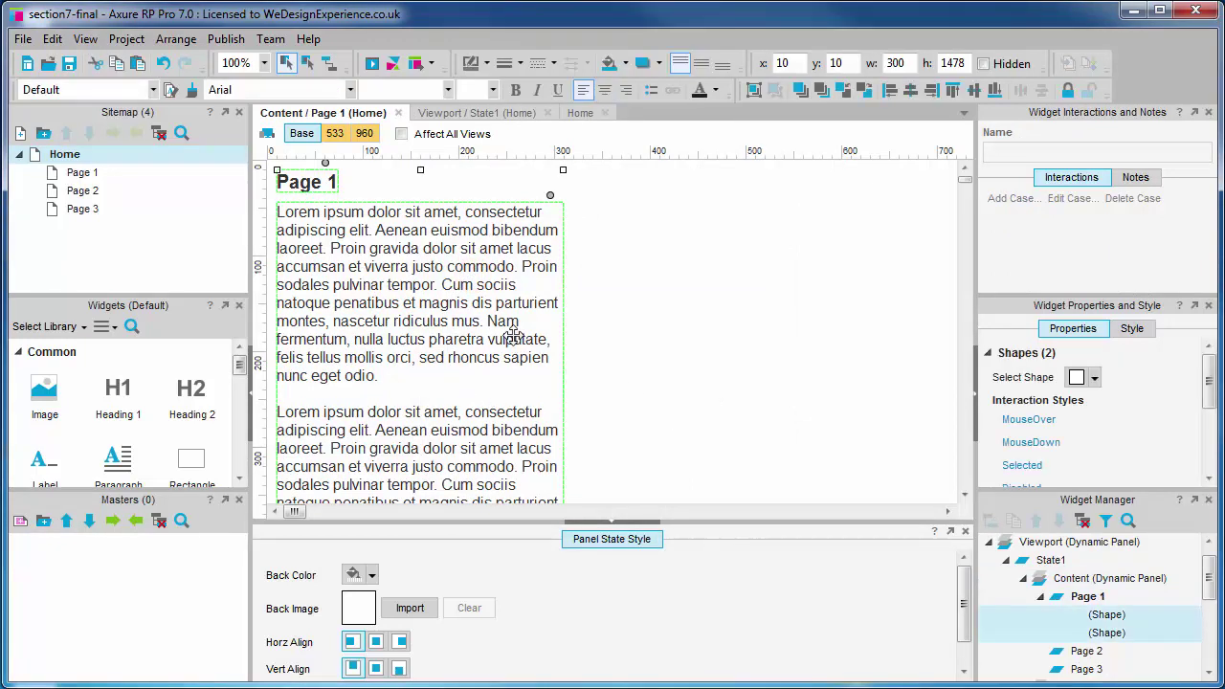
right_click(344, 235)
click(424, 278)
click(400, 113)
Paste the shapes into the Page 2 state and change its heading to 'Page 2'
double_click(463, 308)
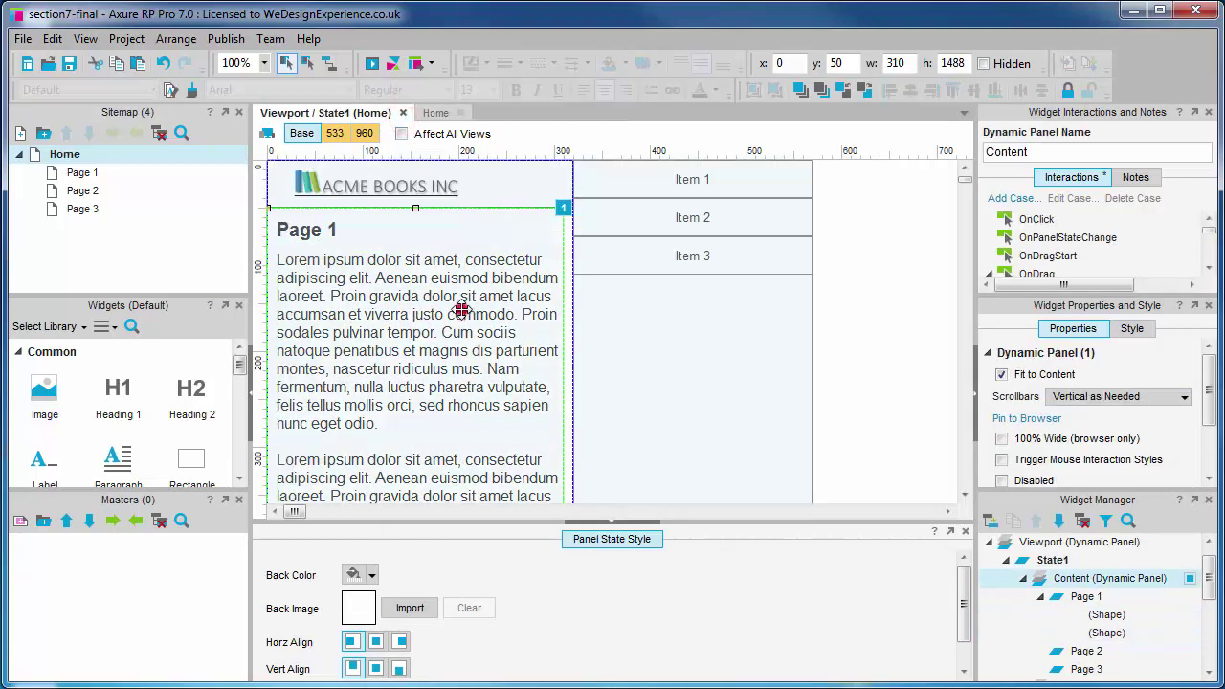
click(483, 295)
double_click(484, 295)
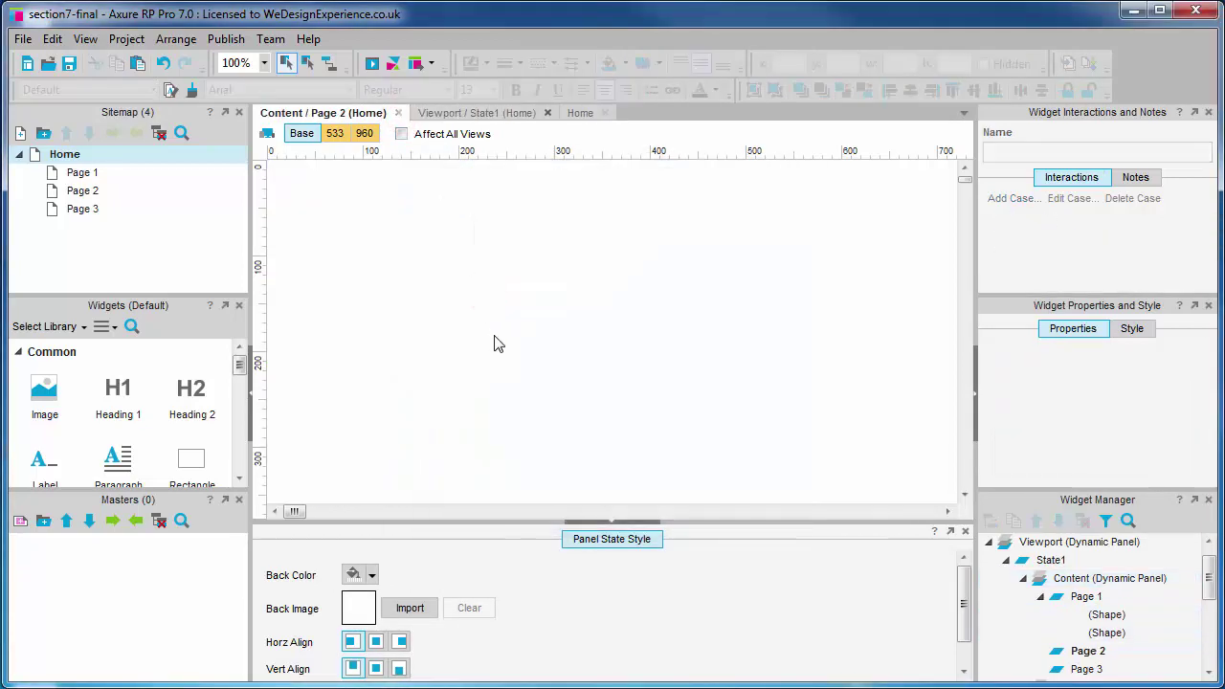
key(ctrl+v)
click(319, 179)
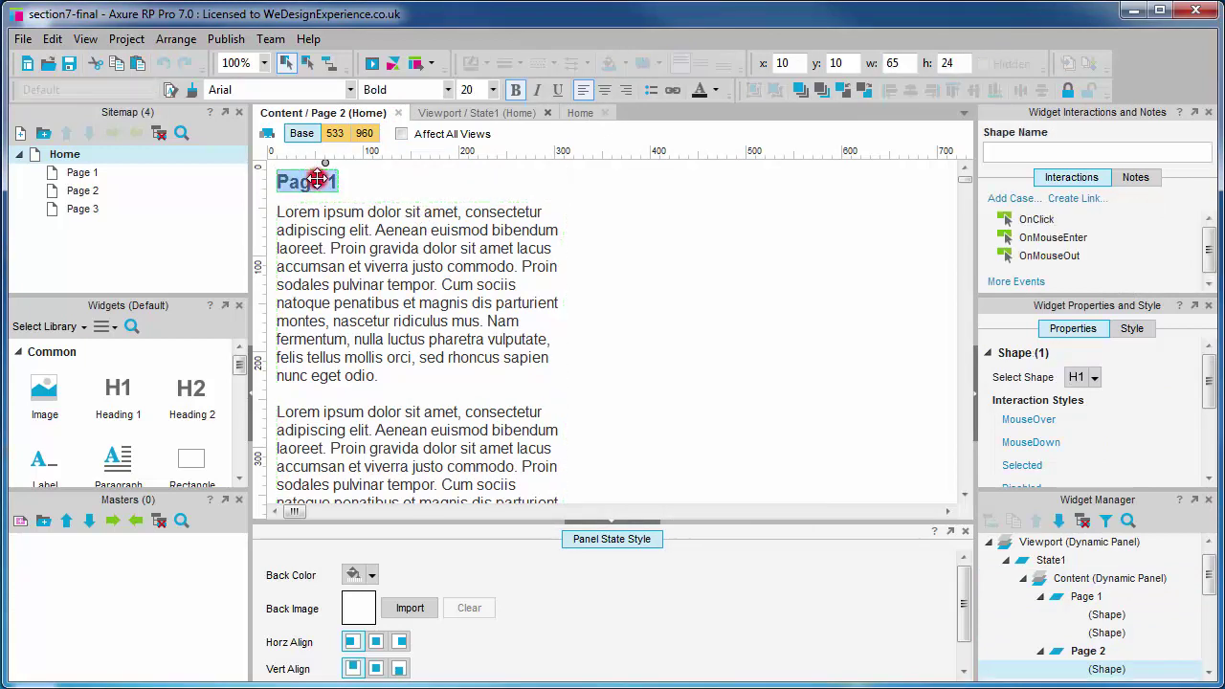
key(BackSpace)
text(2)
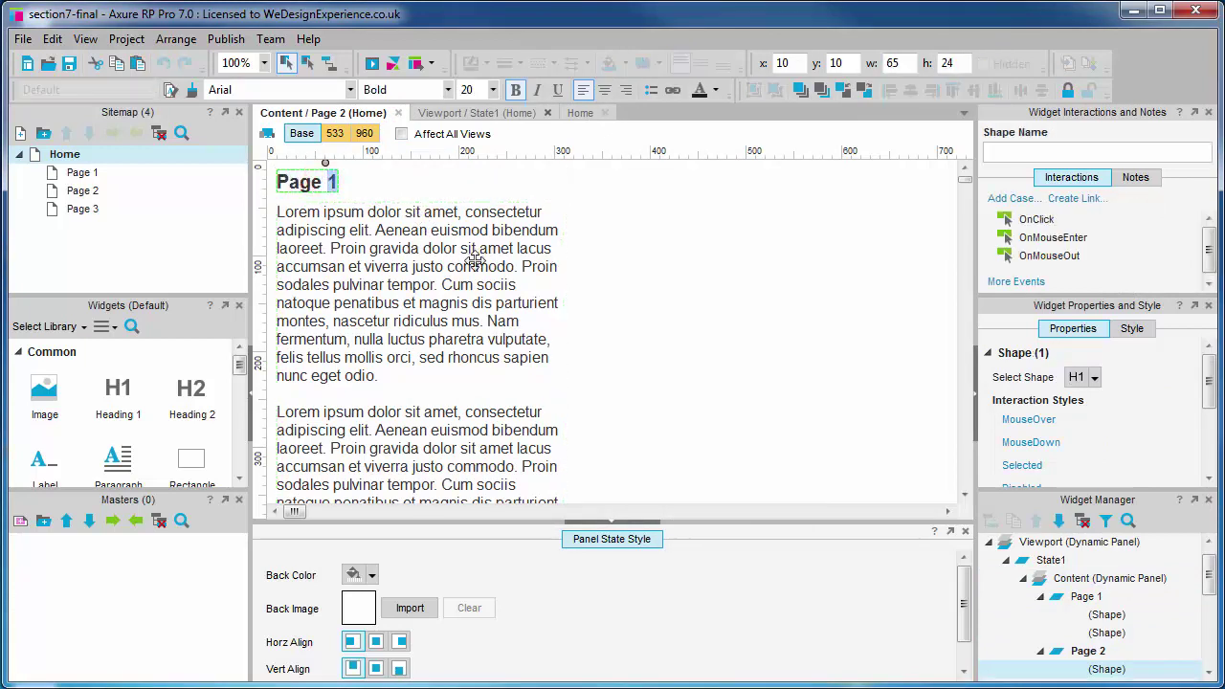
click(727, 301)
click(399, 112)
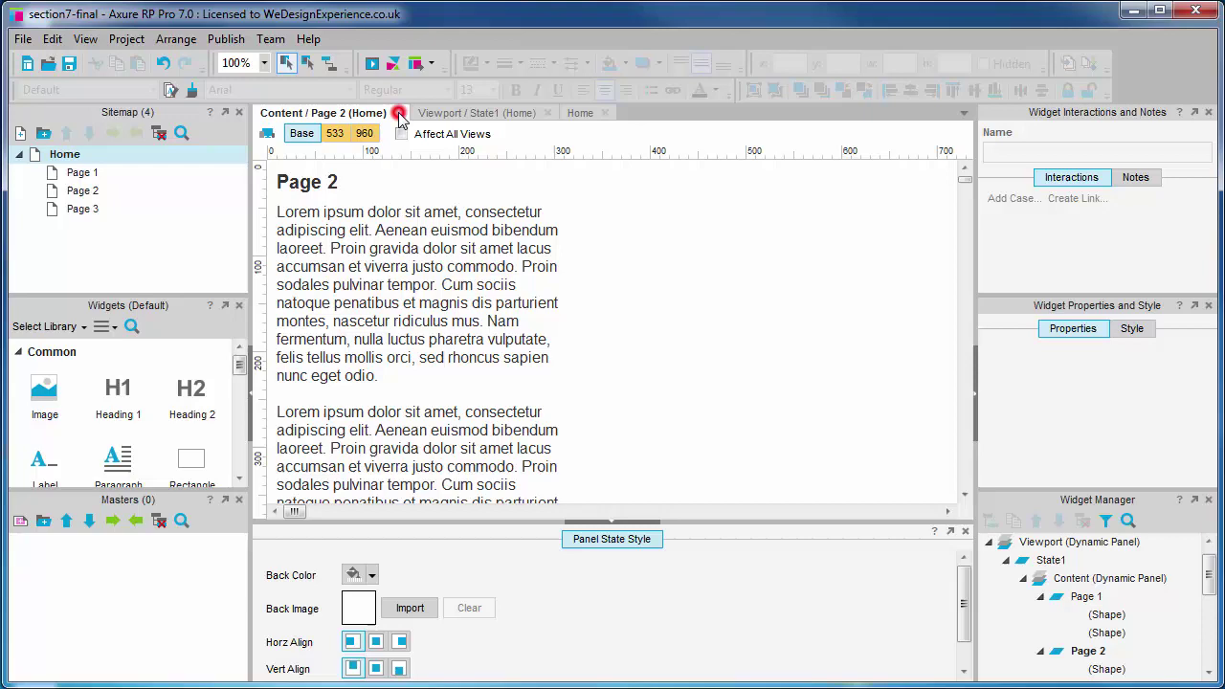
Change the heading in the Page 3 state to 'Page 3'
double_click(407, 326)
double_click(500, 313)
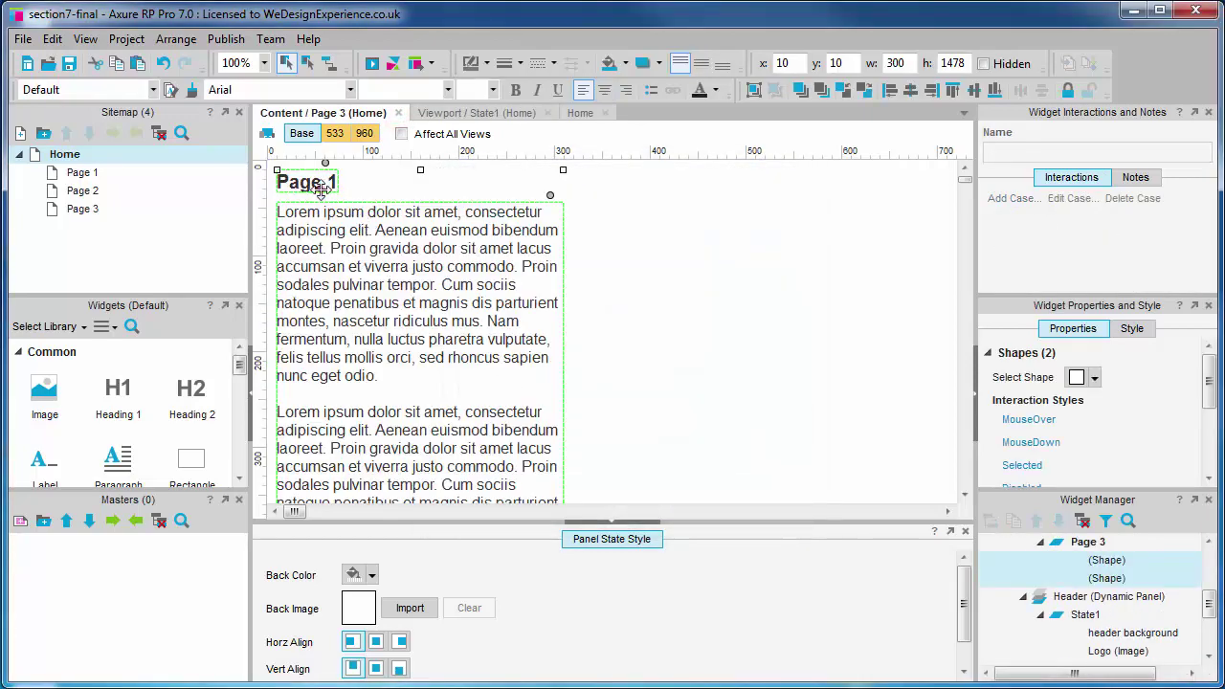
click(326, 181)
text(3)
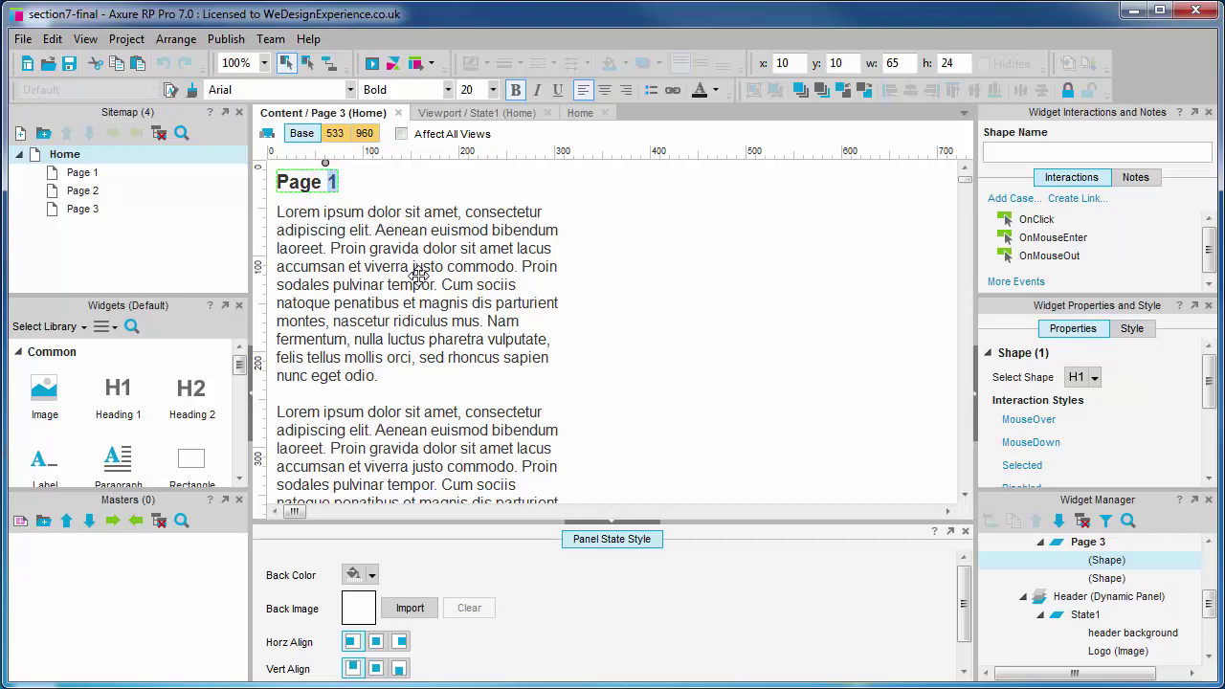
click(785, 400)
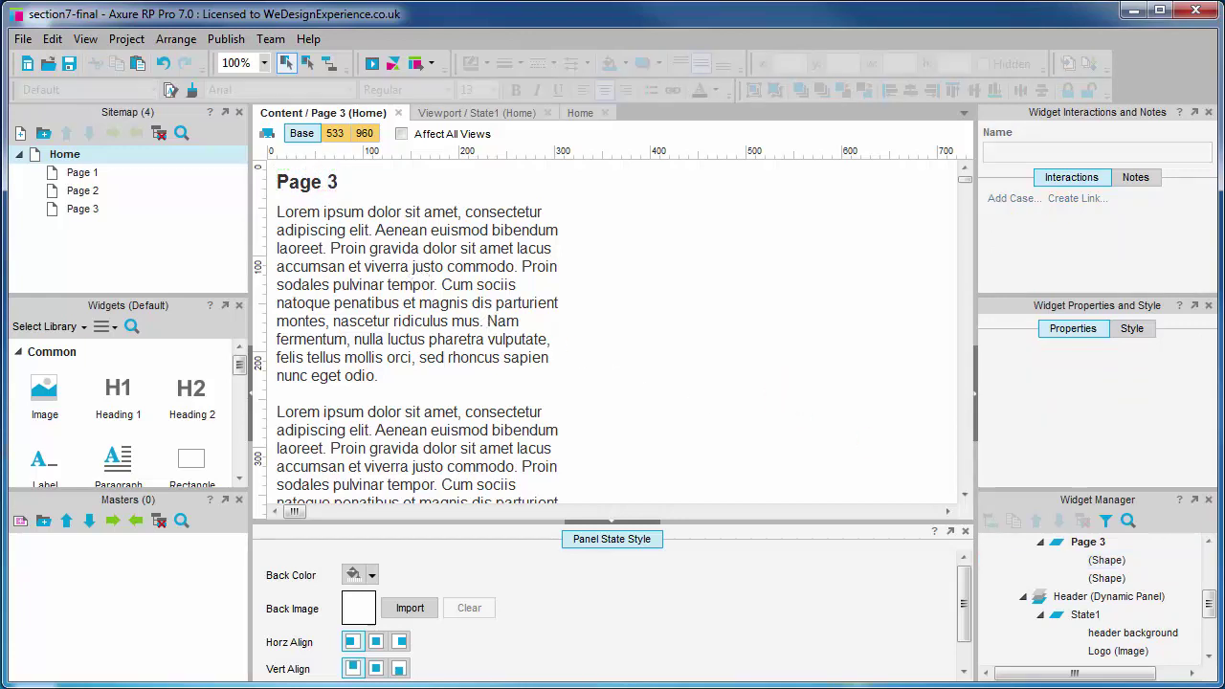
Preview the layout in the 960 and 533 views, then return to Base
click(365, 134)
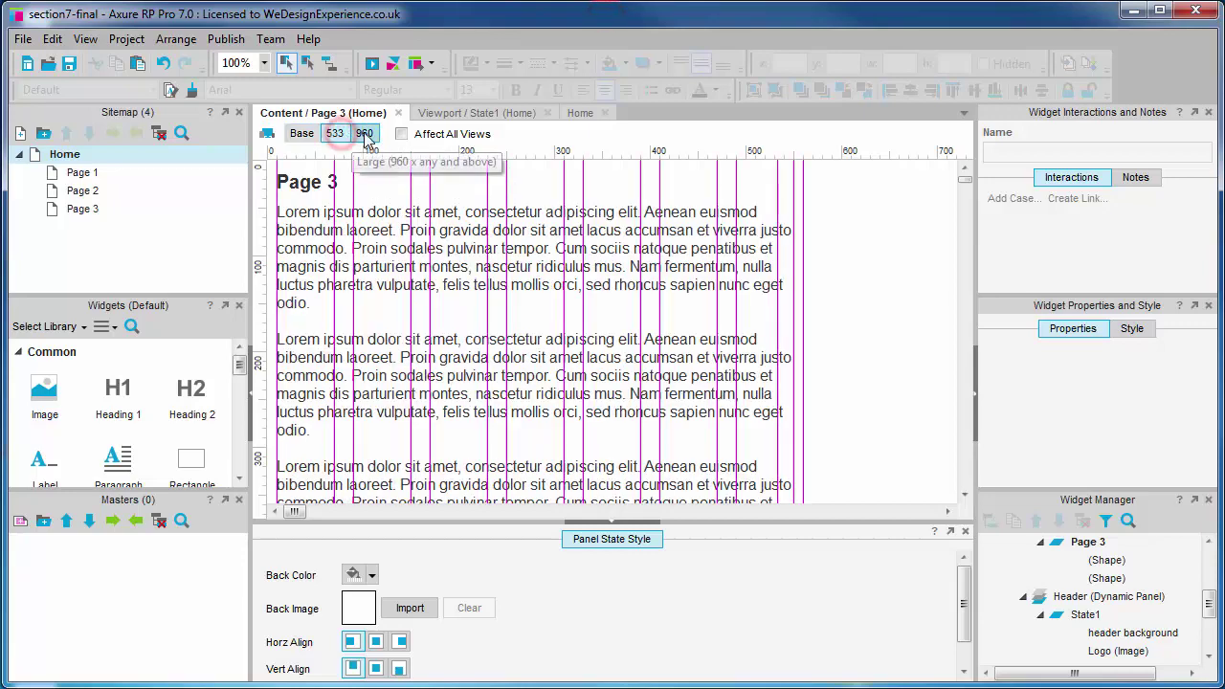
click(334, 133)
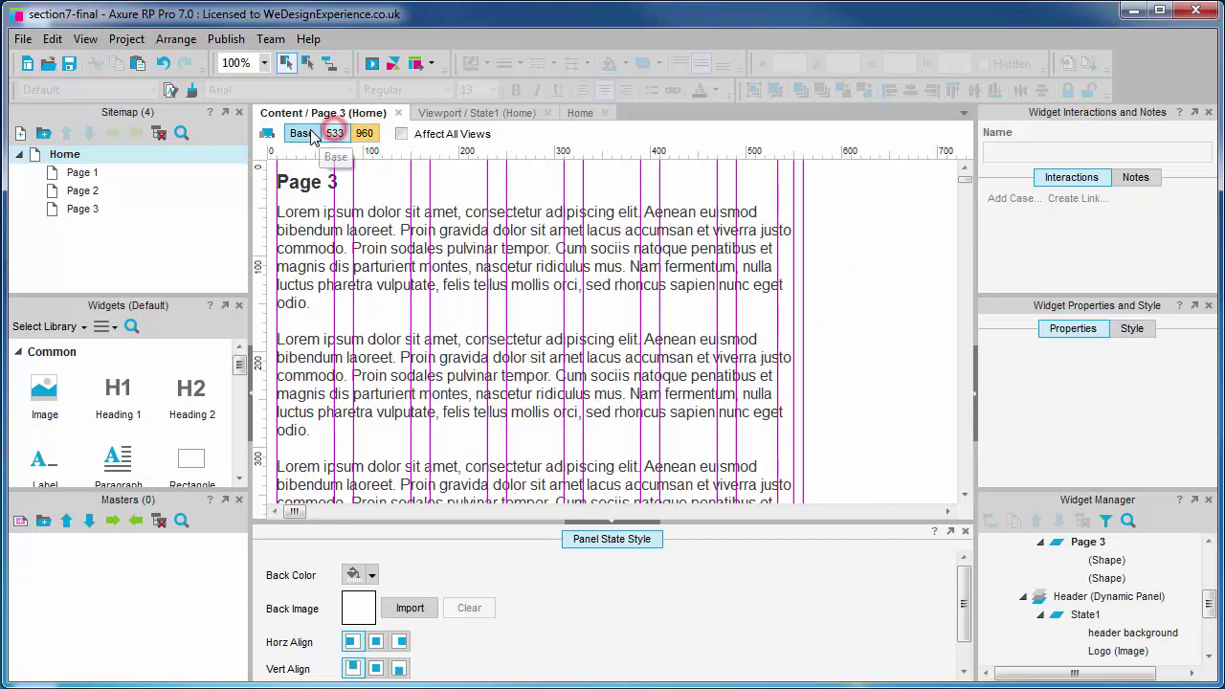
click(304, 133)
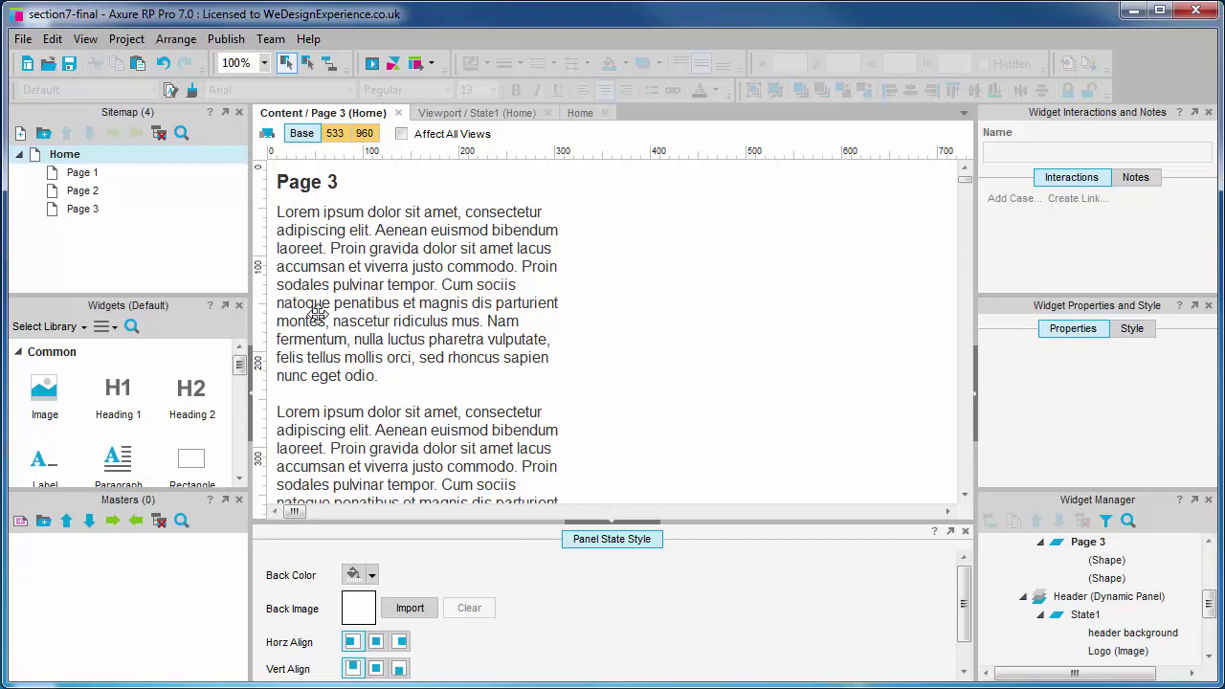
click(396, 112)
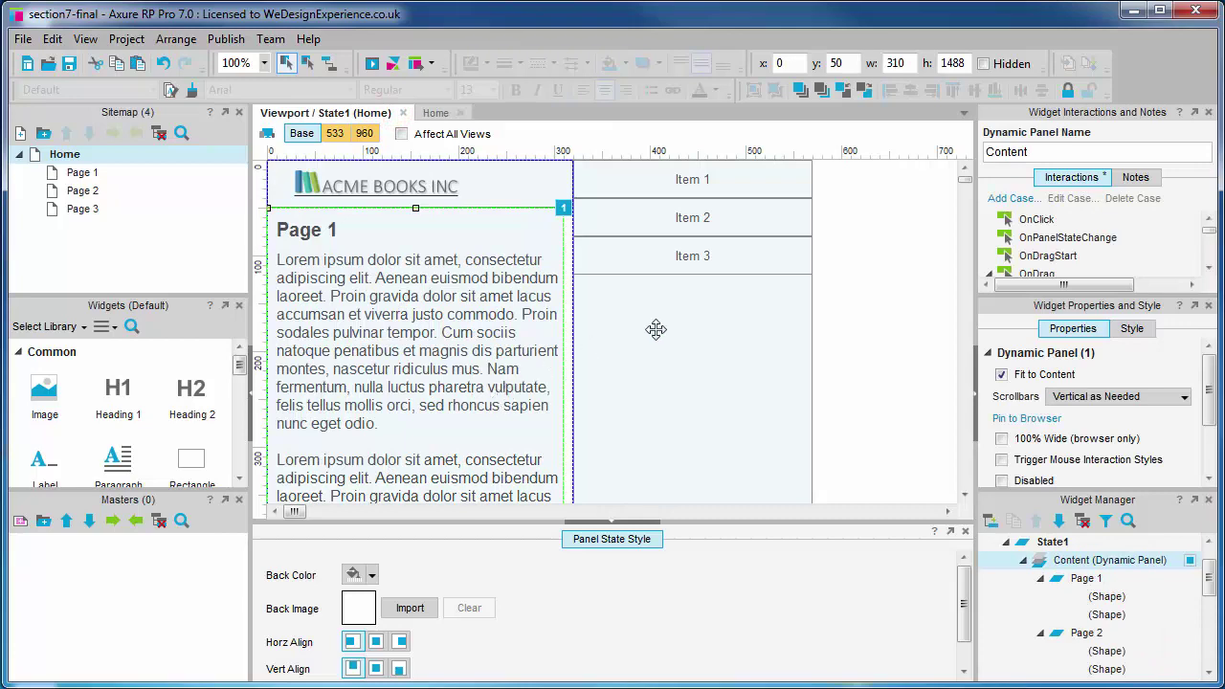
Give the menu's Item 1 button an OnClick Set Panel State case switching Content to Page 1
click(733, 322)
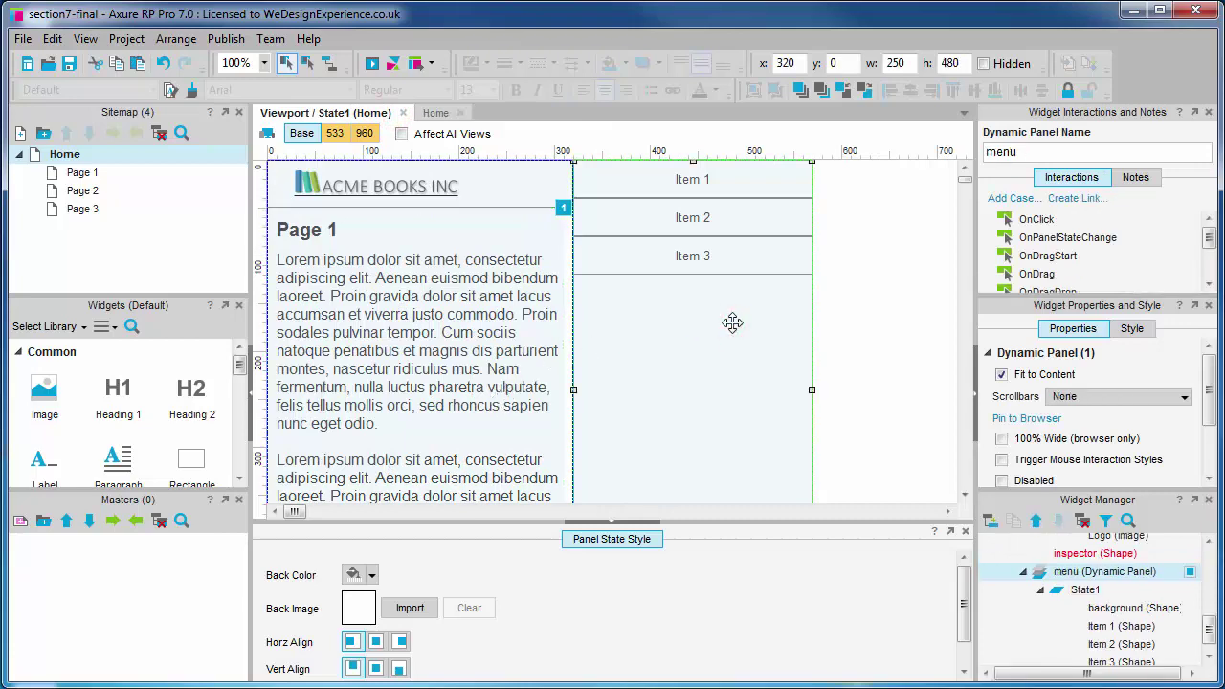
double_click(732, 322)
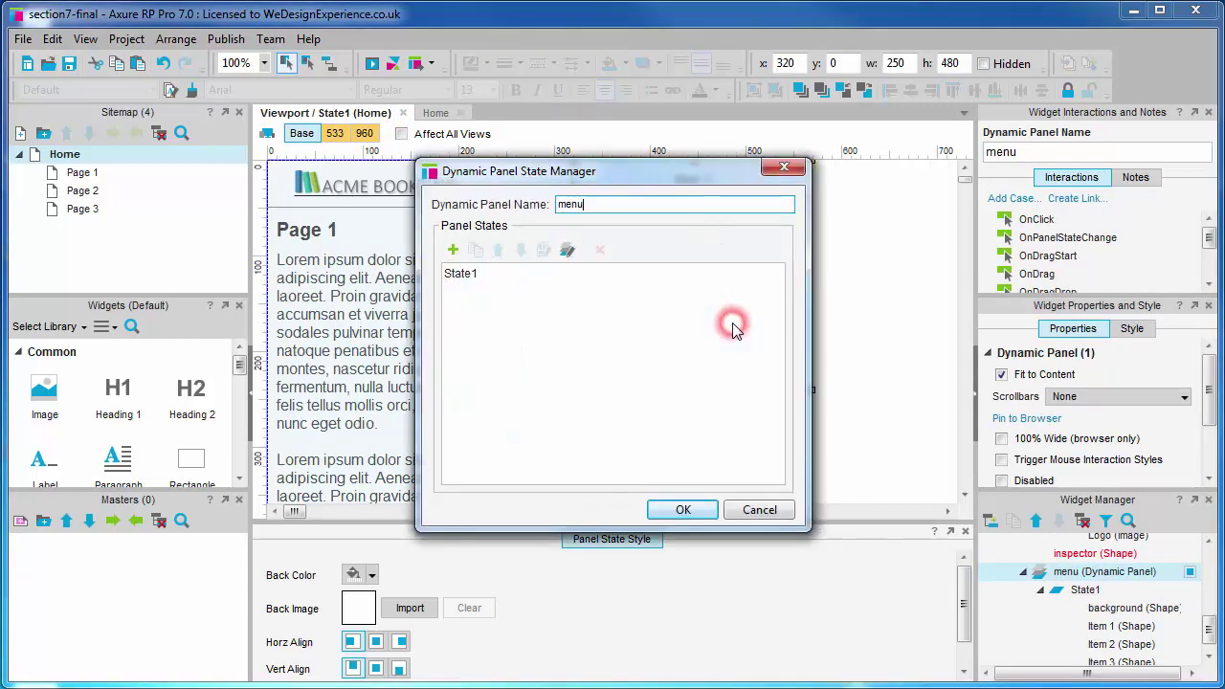
double_click(495, 277)
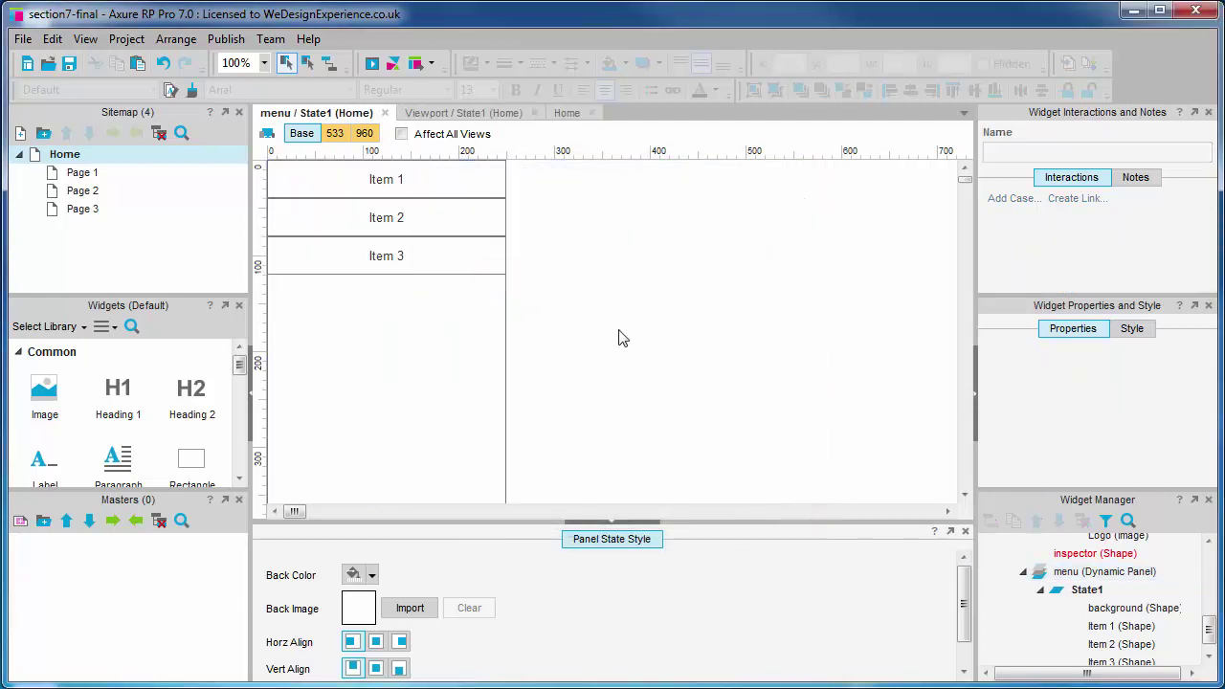
click(426, 180)
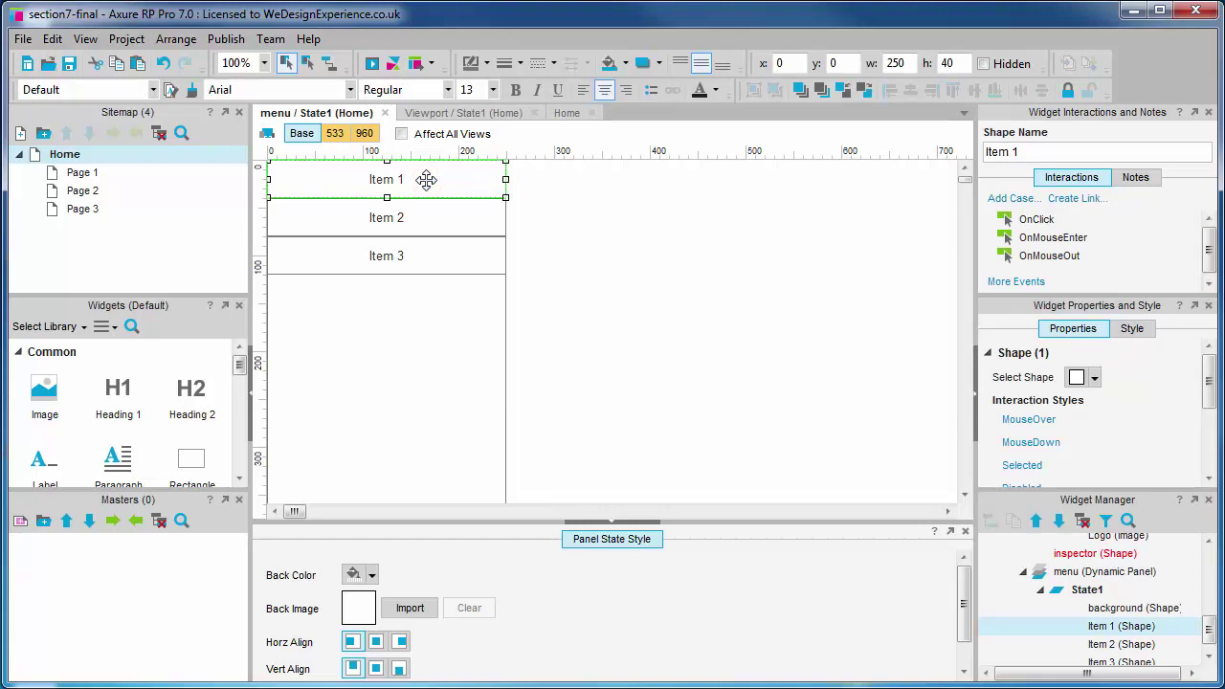
click(1032, 220)
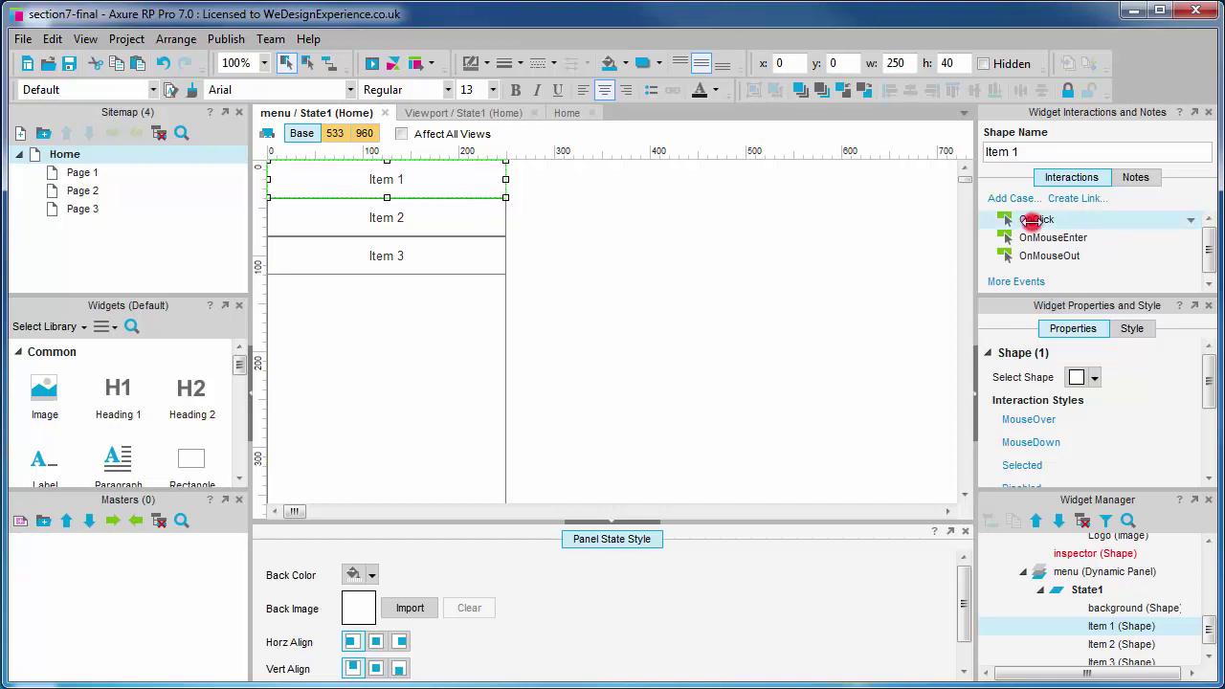
double_click(1032, 221)
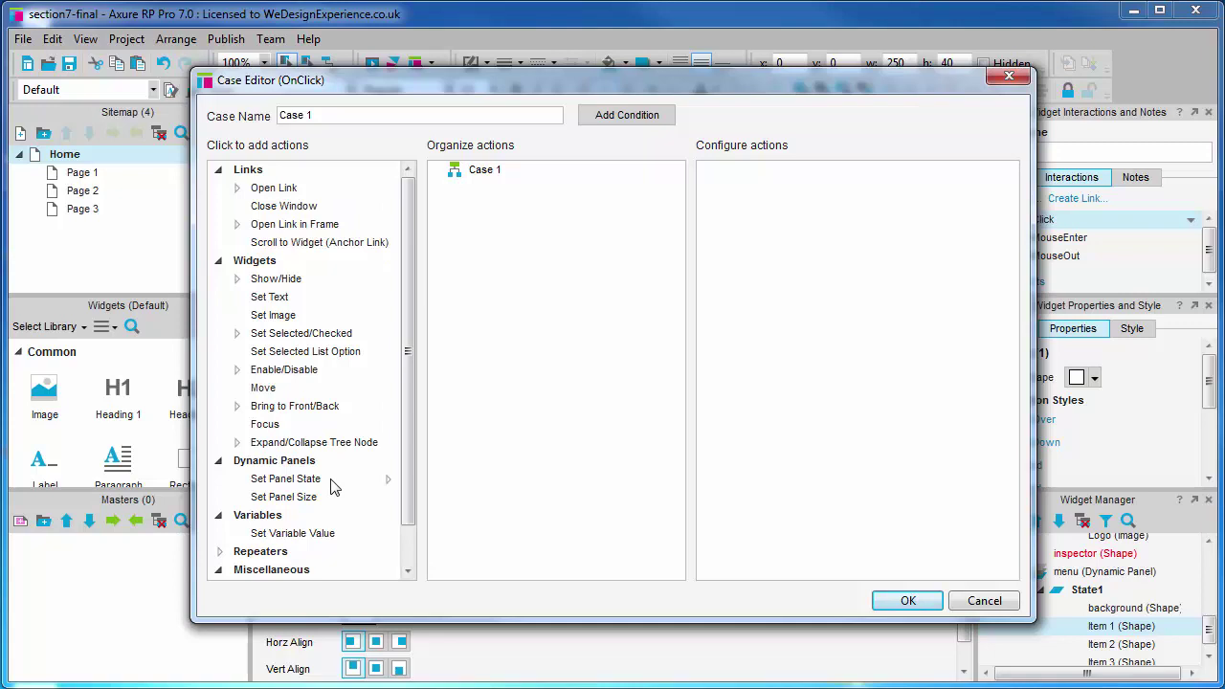
click(287, 478)
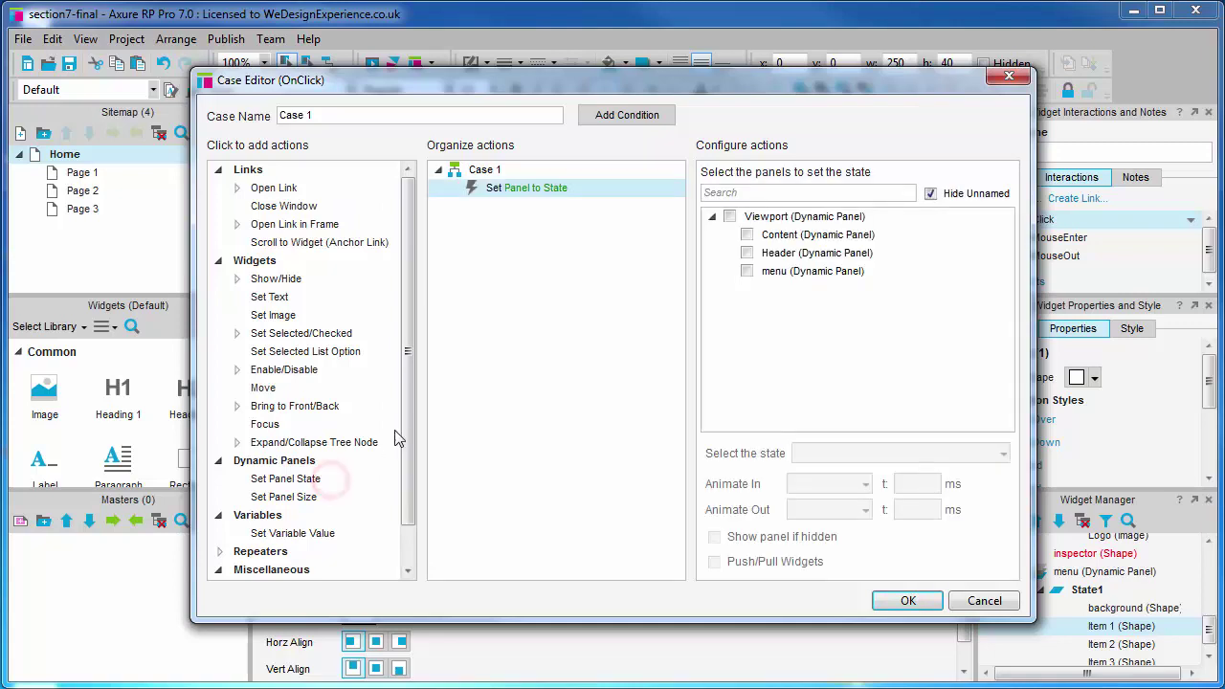
click(747, 234)
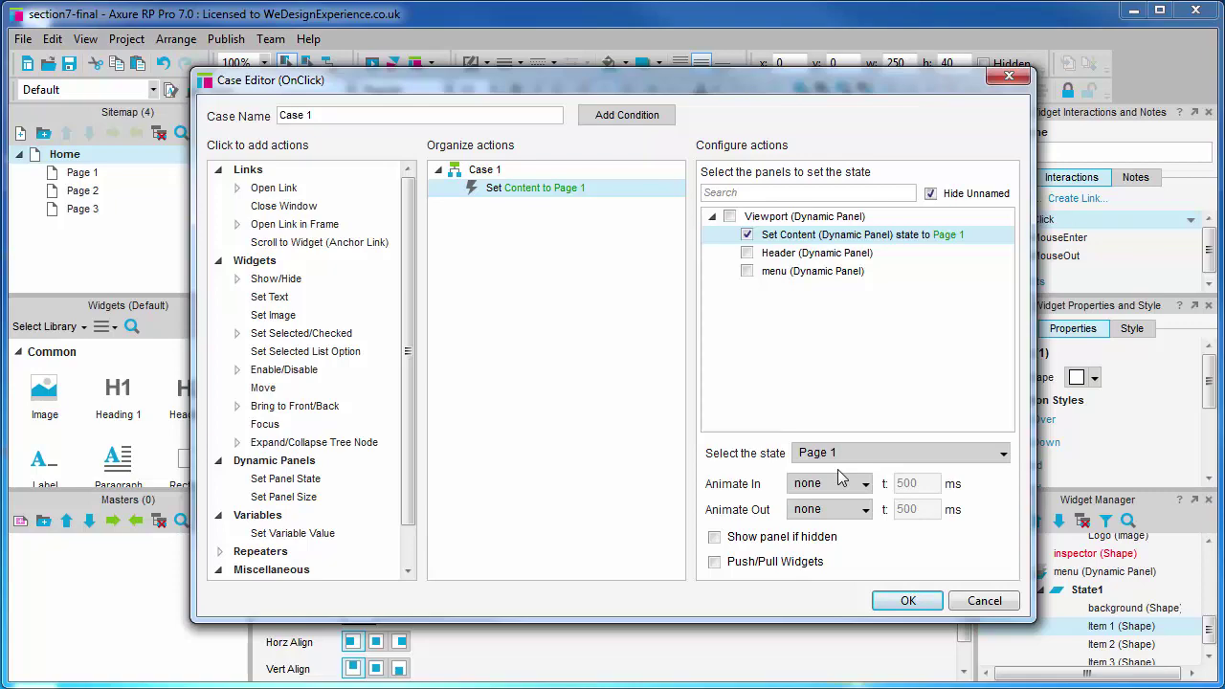
click(892, 600)
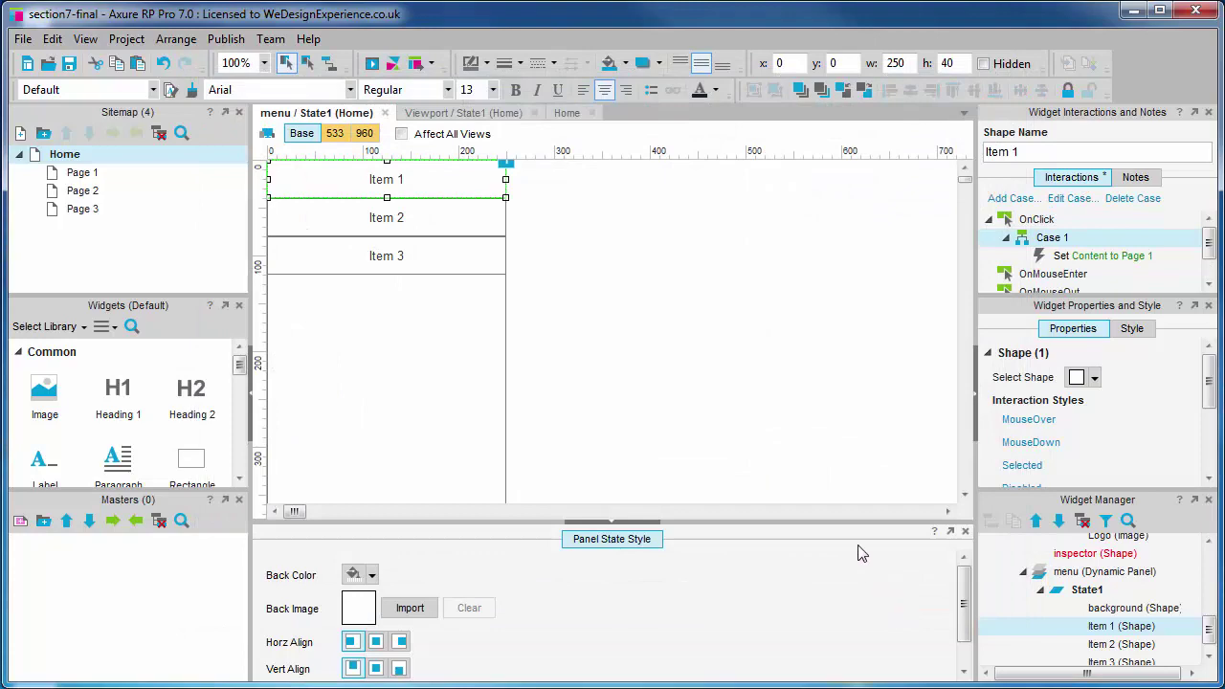
Add an Item 2 OnClick case setting the Content panel to Page 2
click(387, 216)
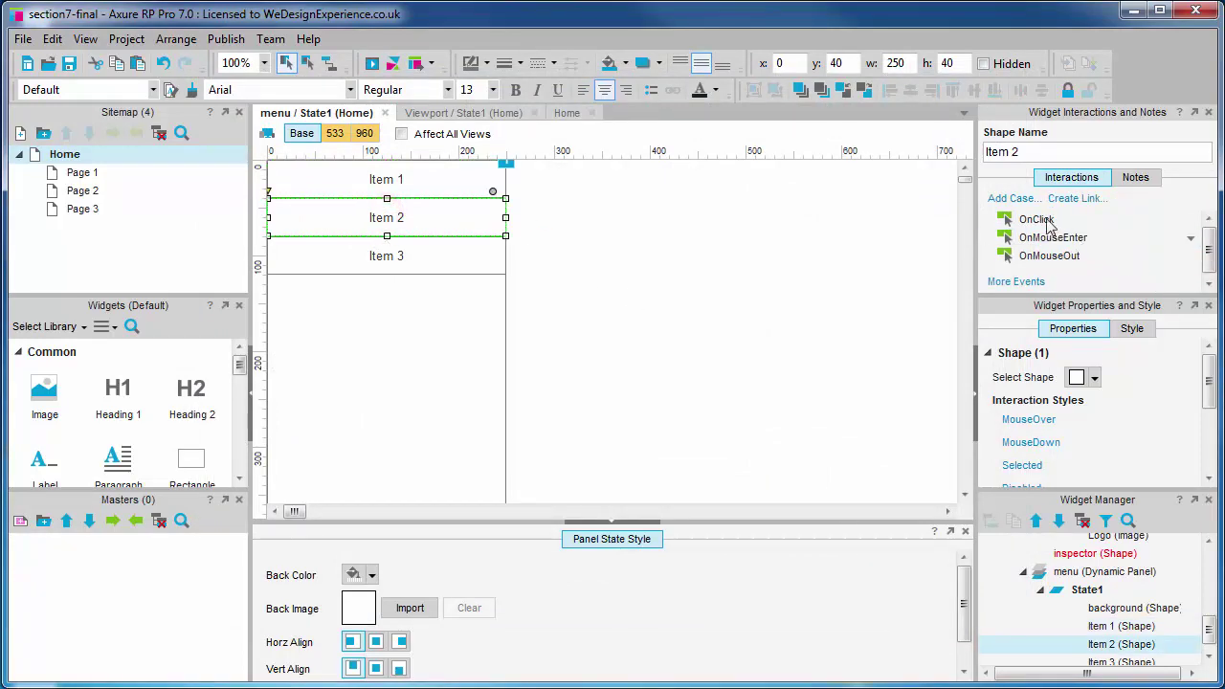
double_click(1043, 220)
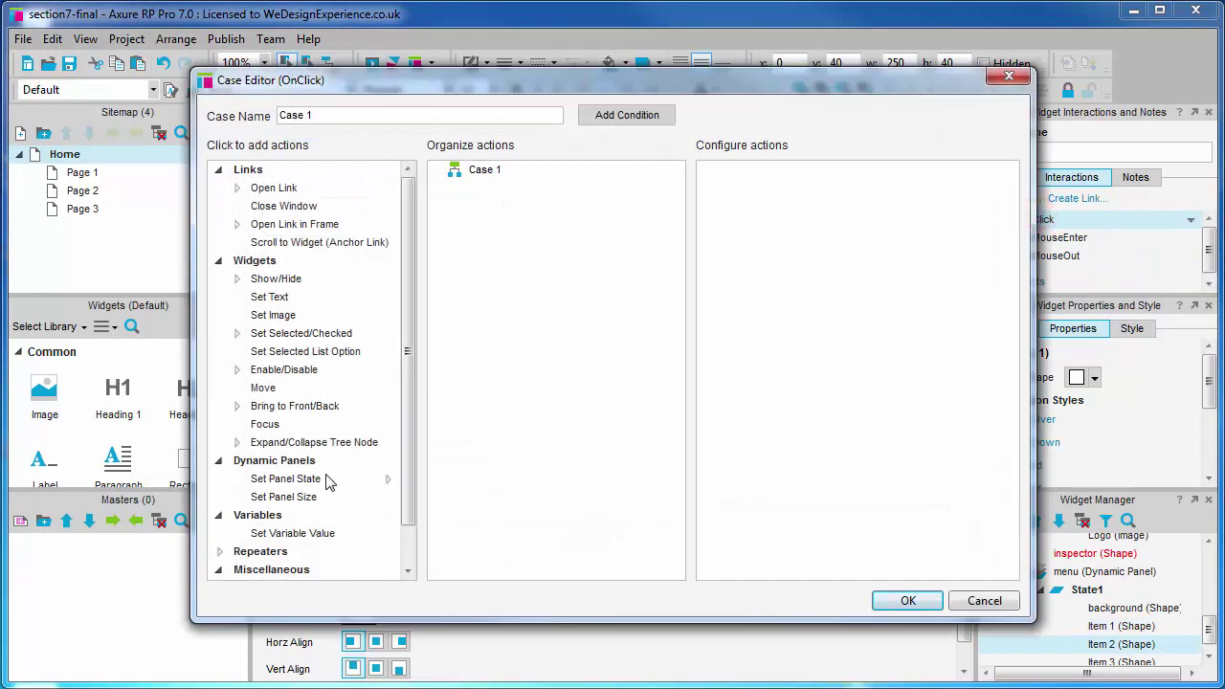
click(325, 479)
click(746, 235)
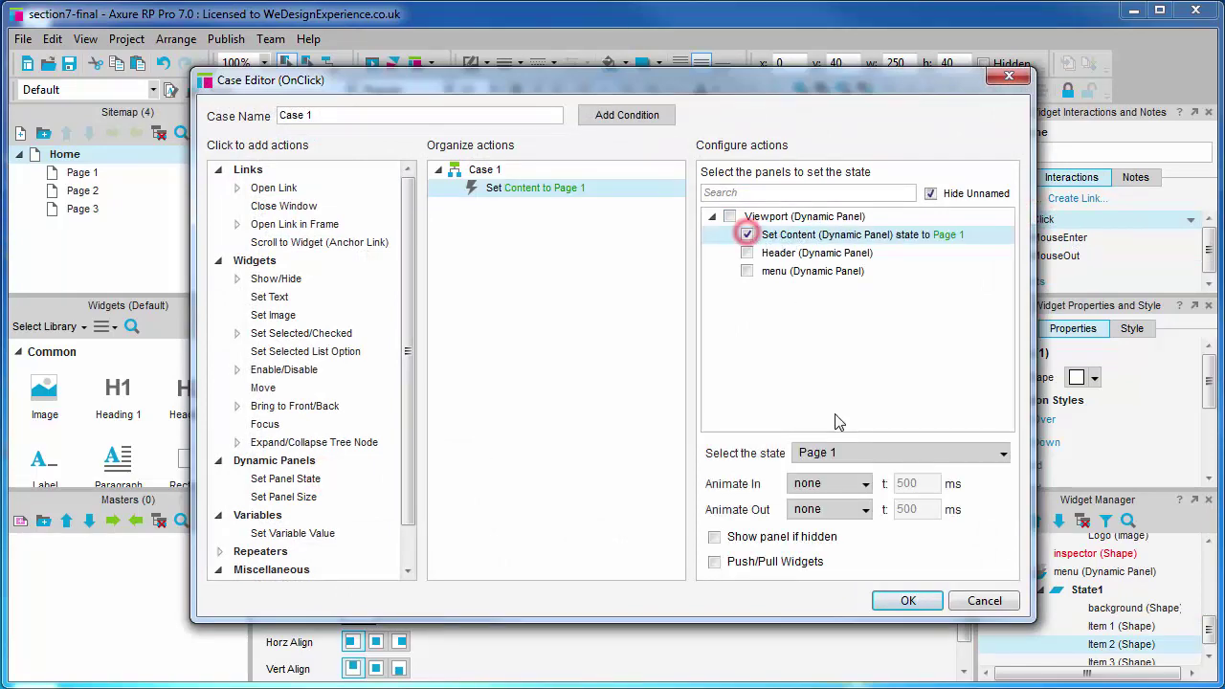
click(929, 453)
click(907, 486)
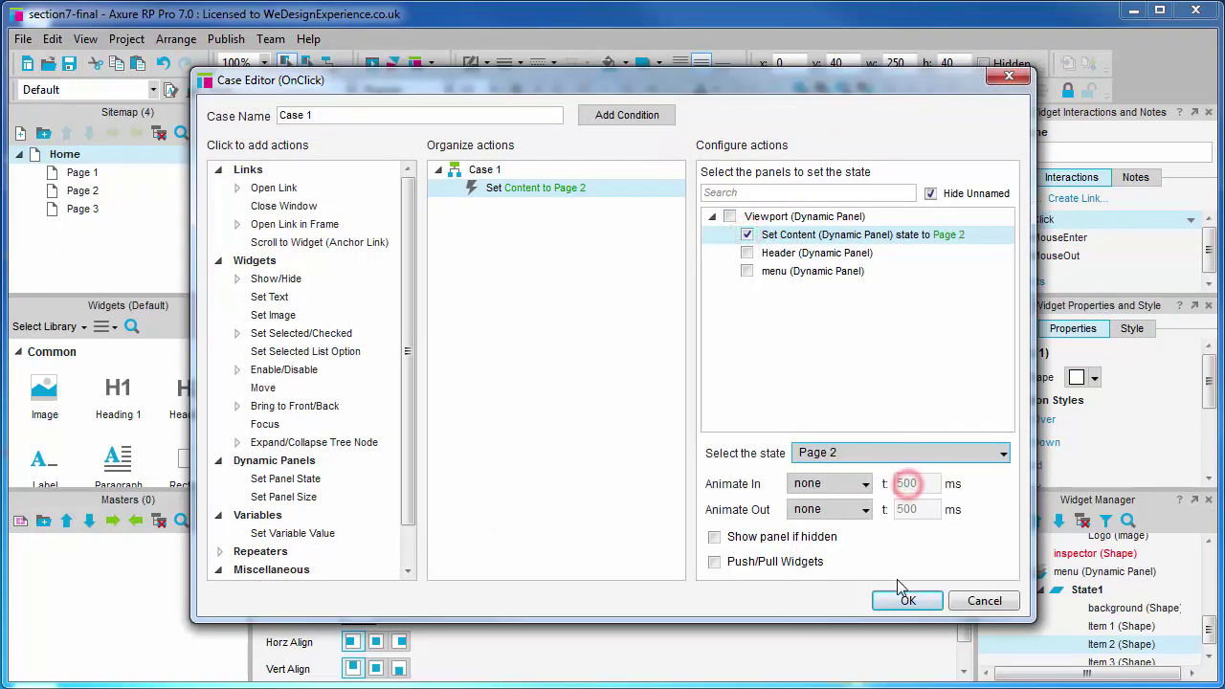
click(905, 601)
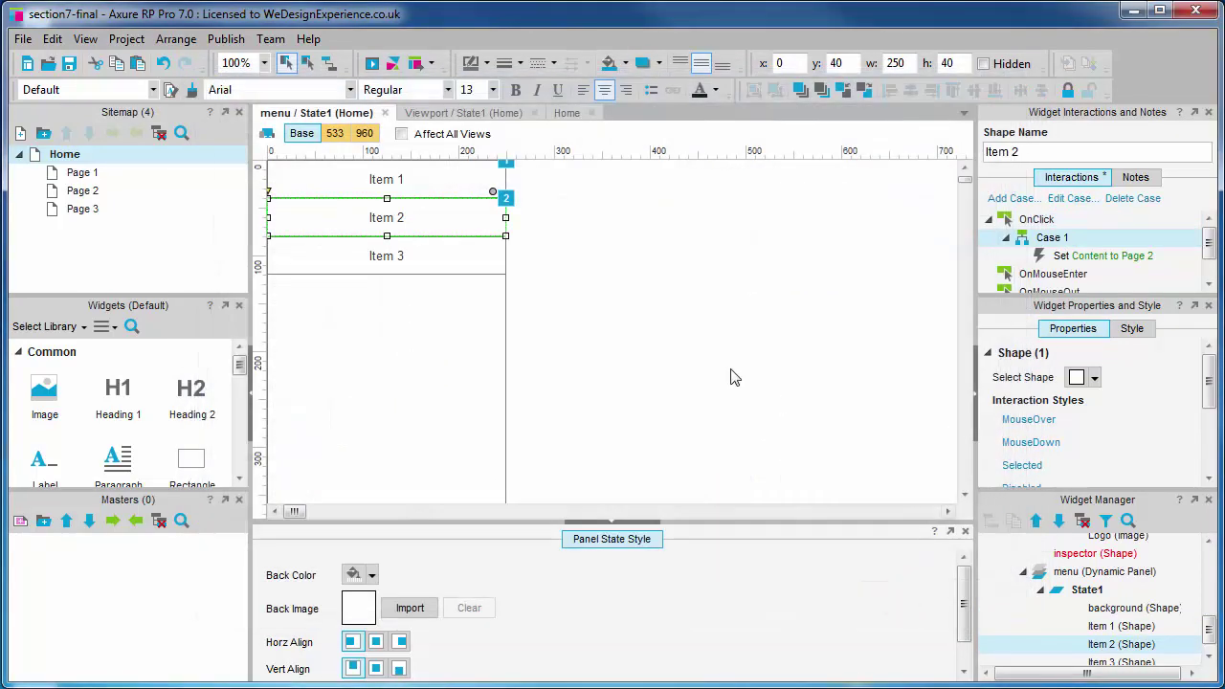
Add an Item 3 OnClick case setting the Content panel to Page 3
click(476, 249)
double_click(1060, 219)
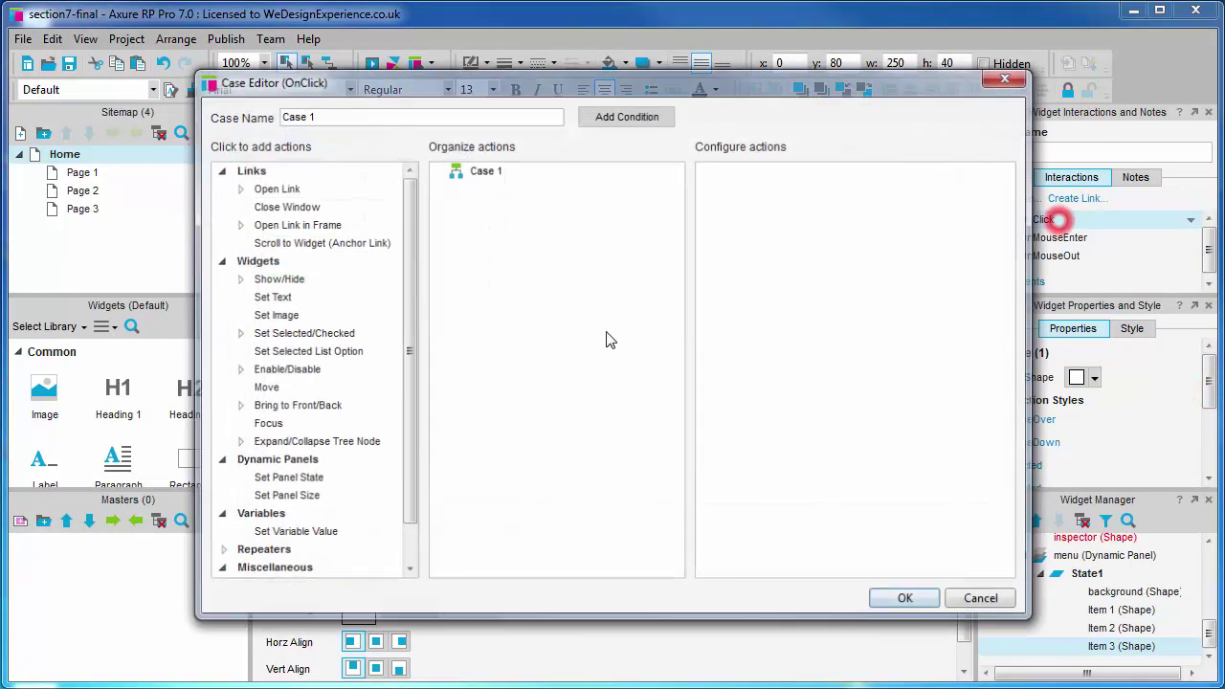
click(297, 483)
click(747, 234)
click(880, 456)
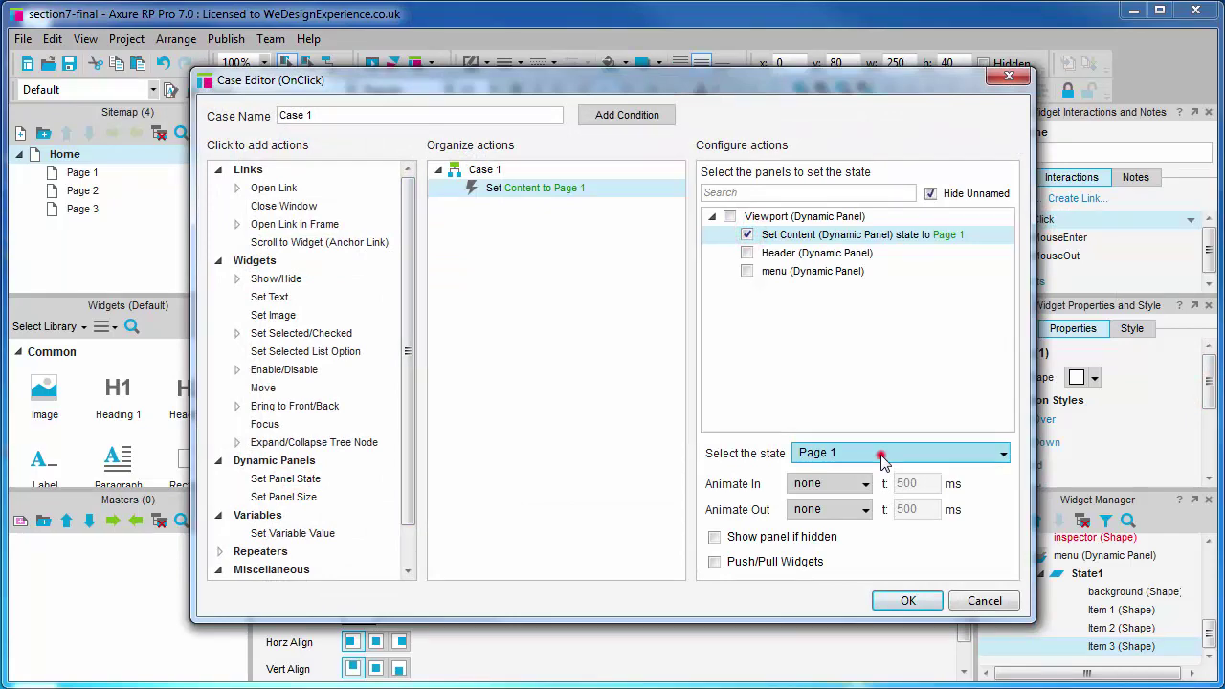
click(870, 505)
click(907, 600)
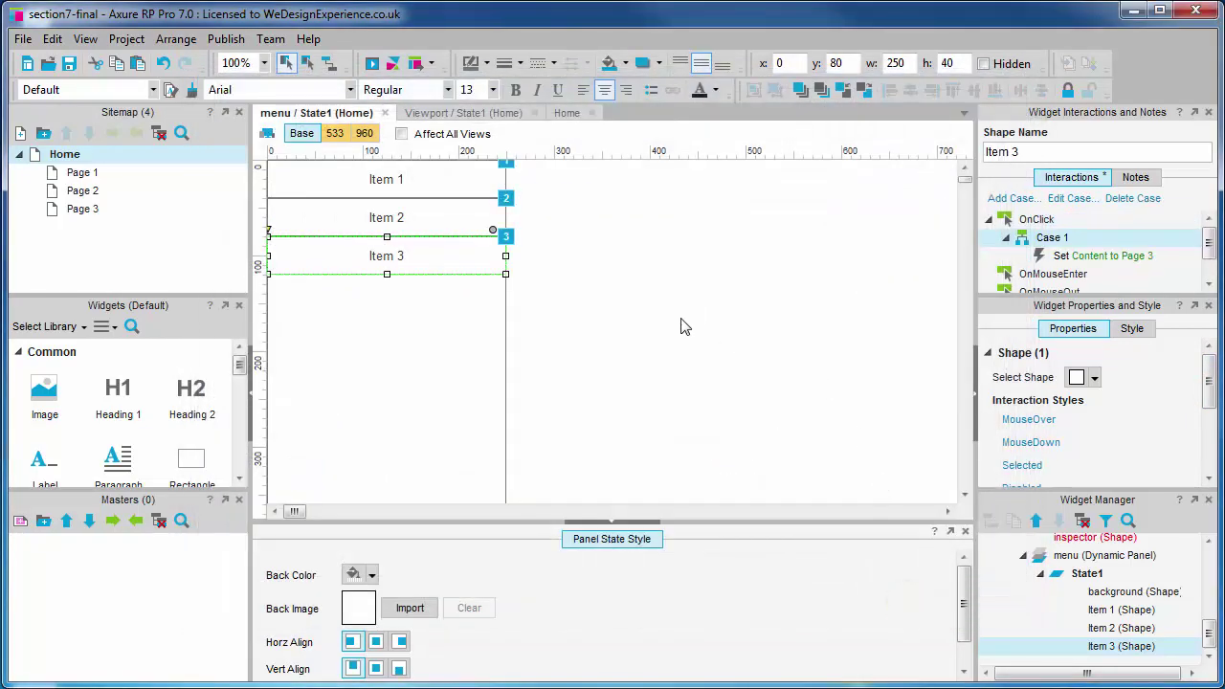
click(372, 63)
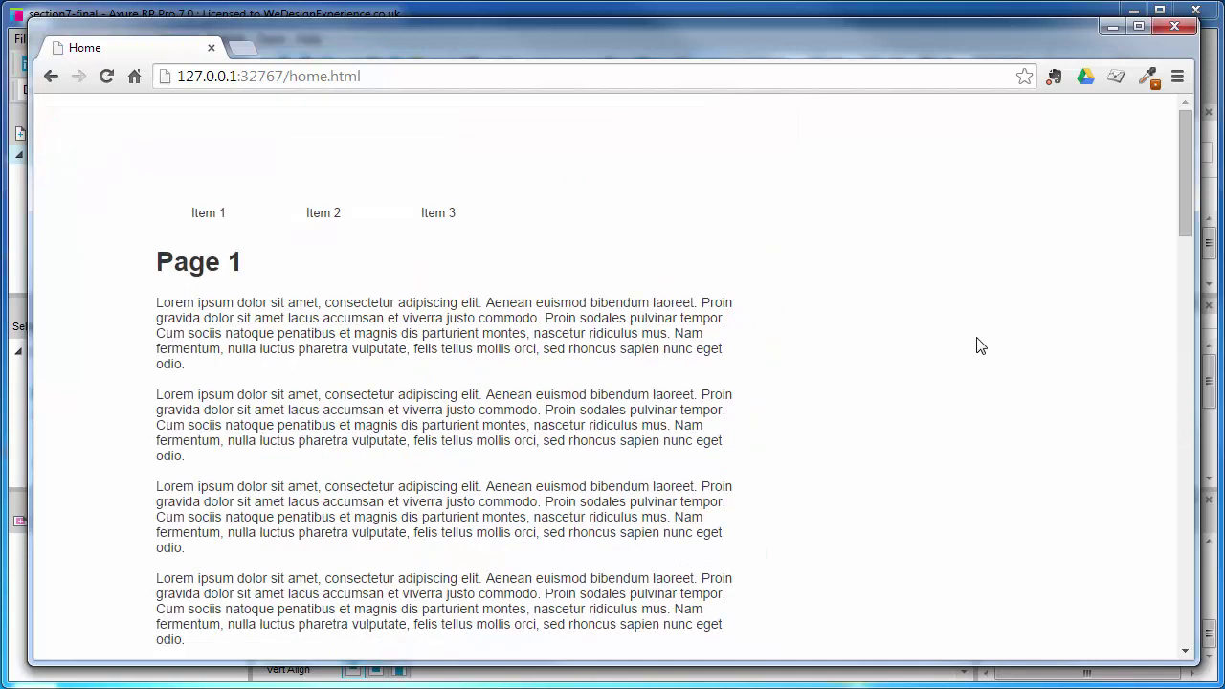
click(356, 209)
click(427, 216)
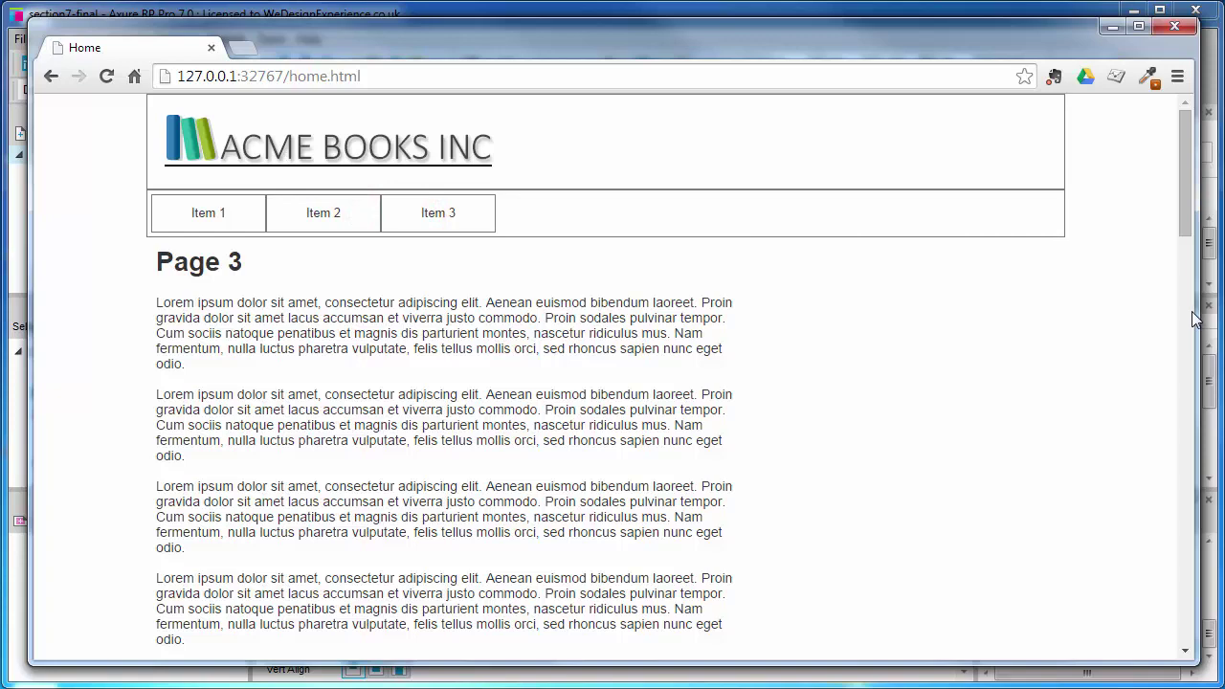
drag(1194, 319, 1052, 392)
click(1036, 29)
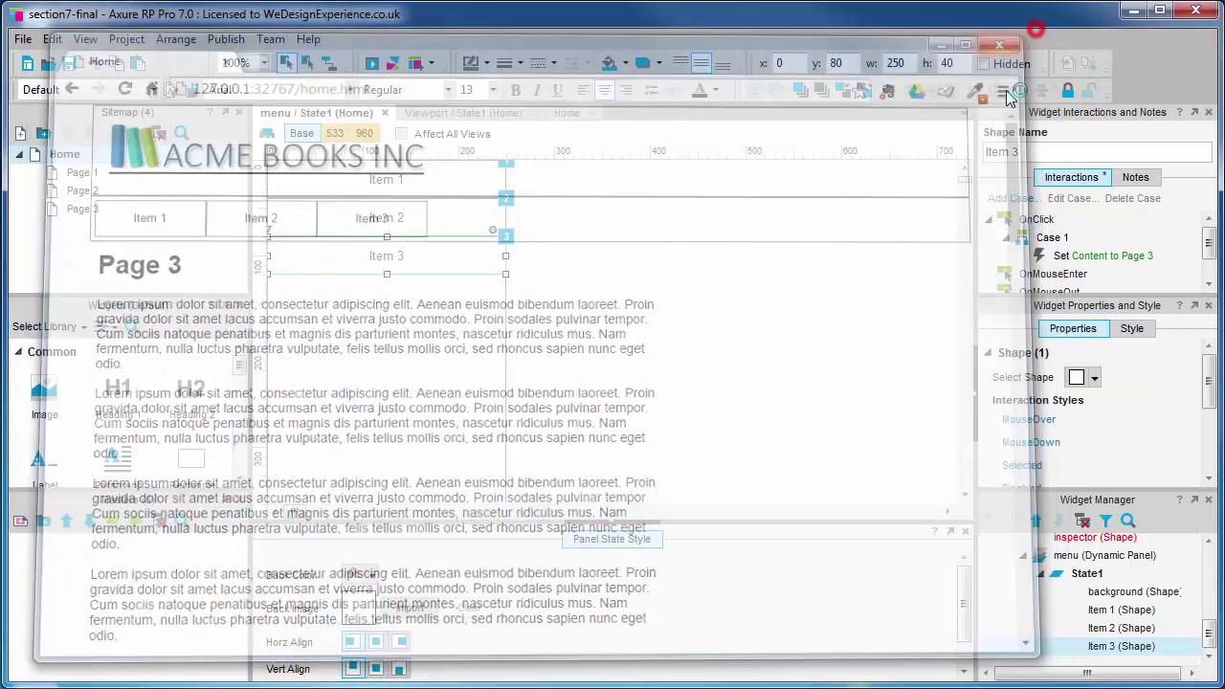